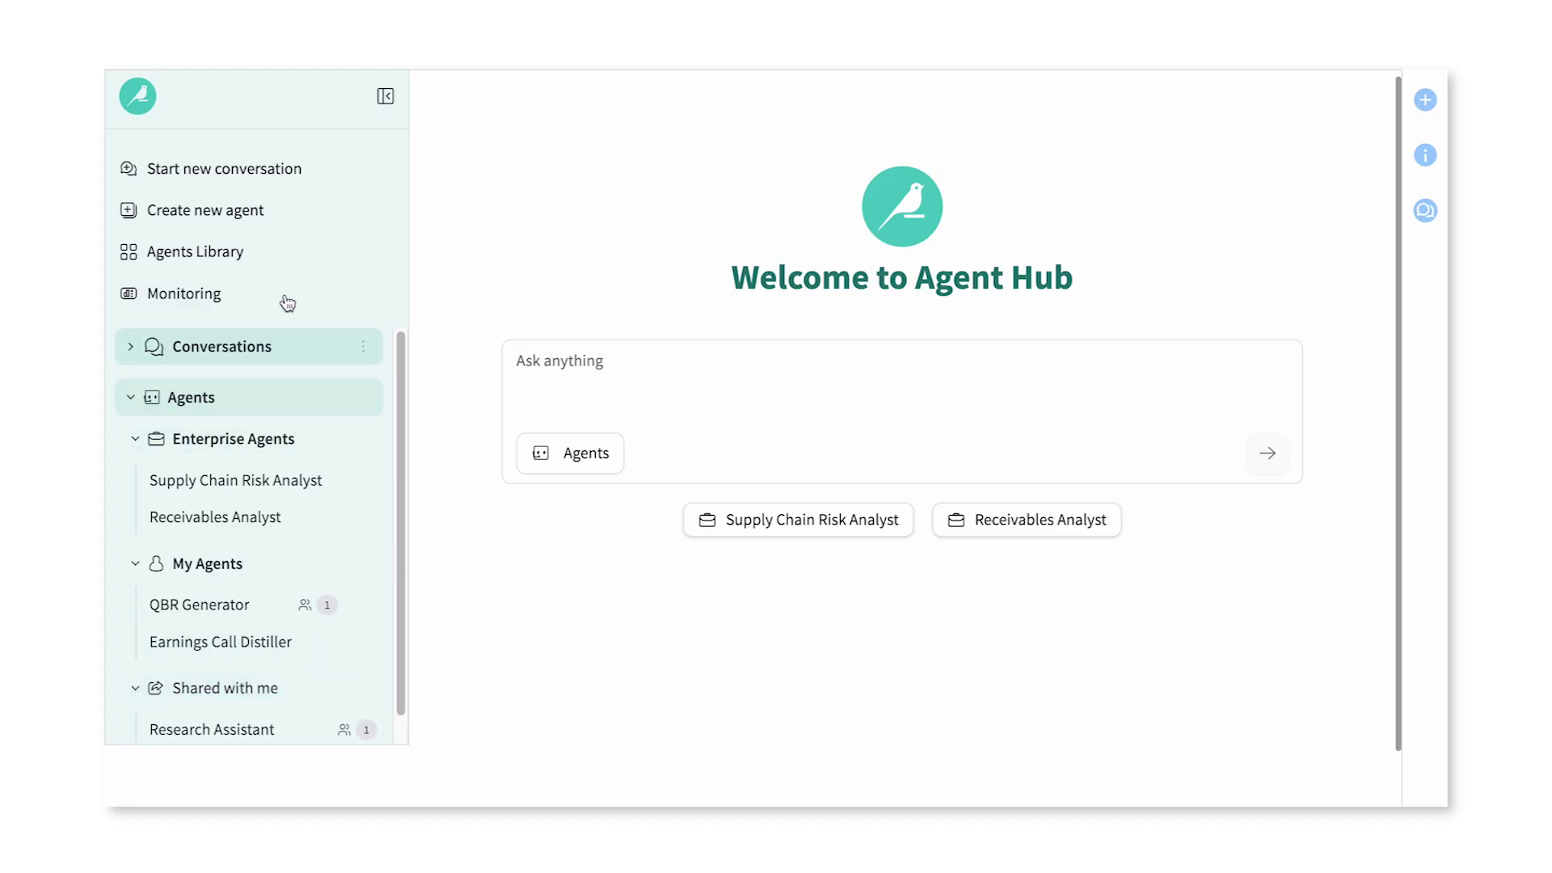
Browse the Agents Library's My Agents, Agents shared with me and Enterprise Agents lists.
left_click(259, 262)
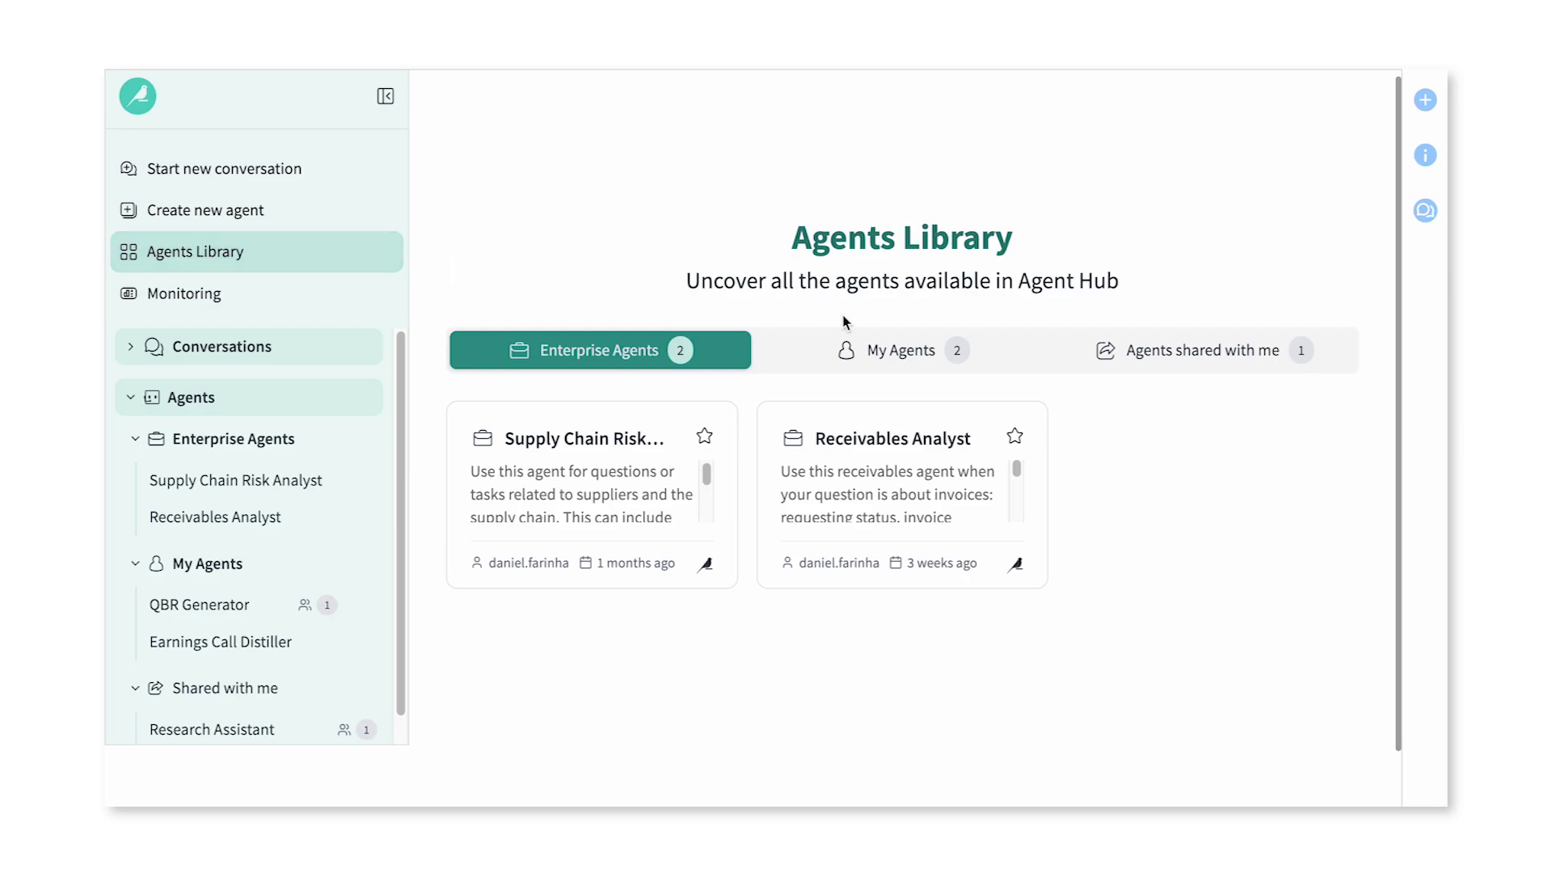
left_click(872, 349)
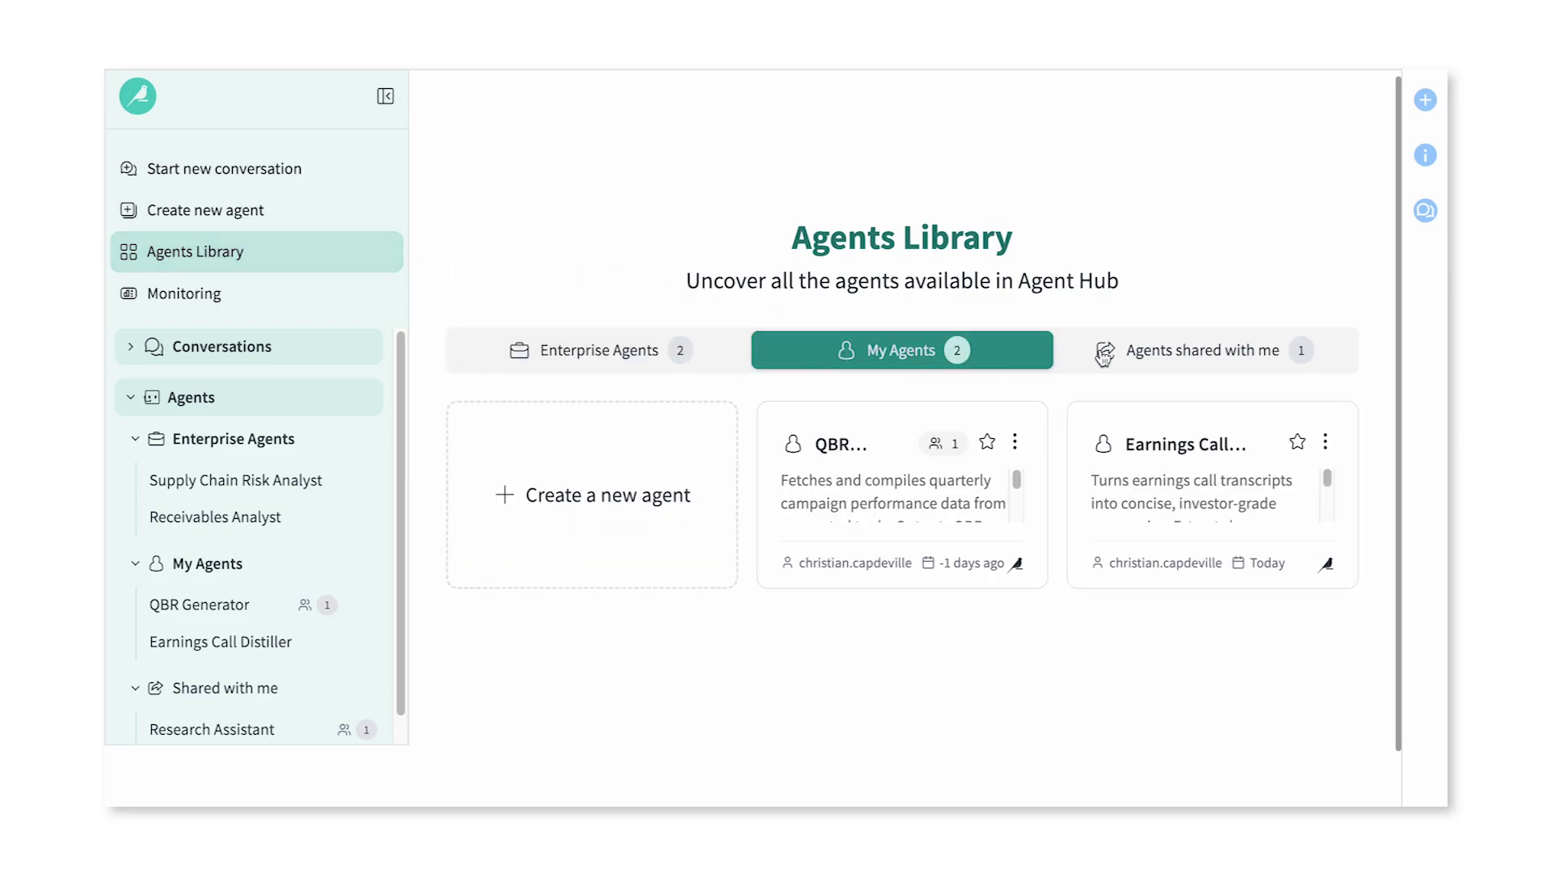
left_click(1219, 354)
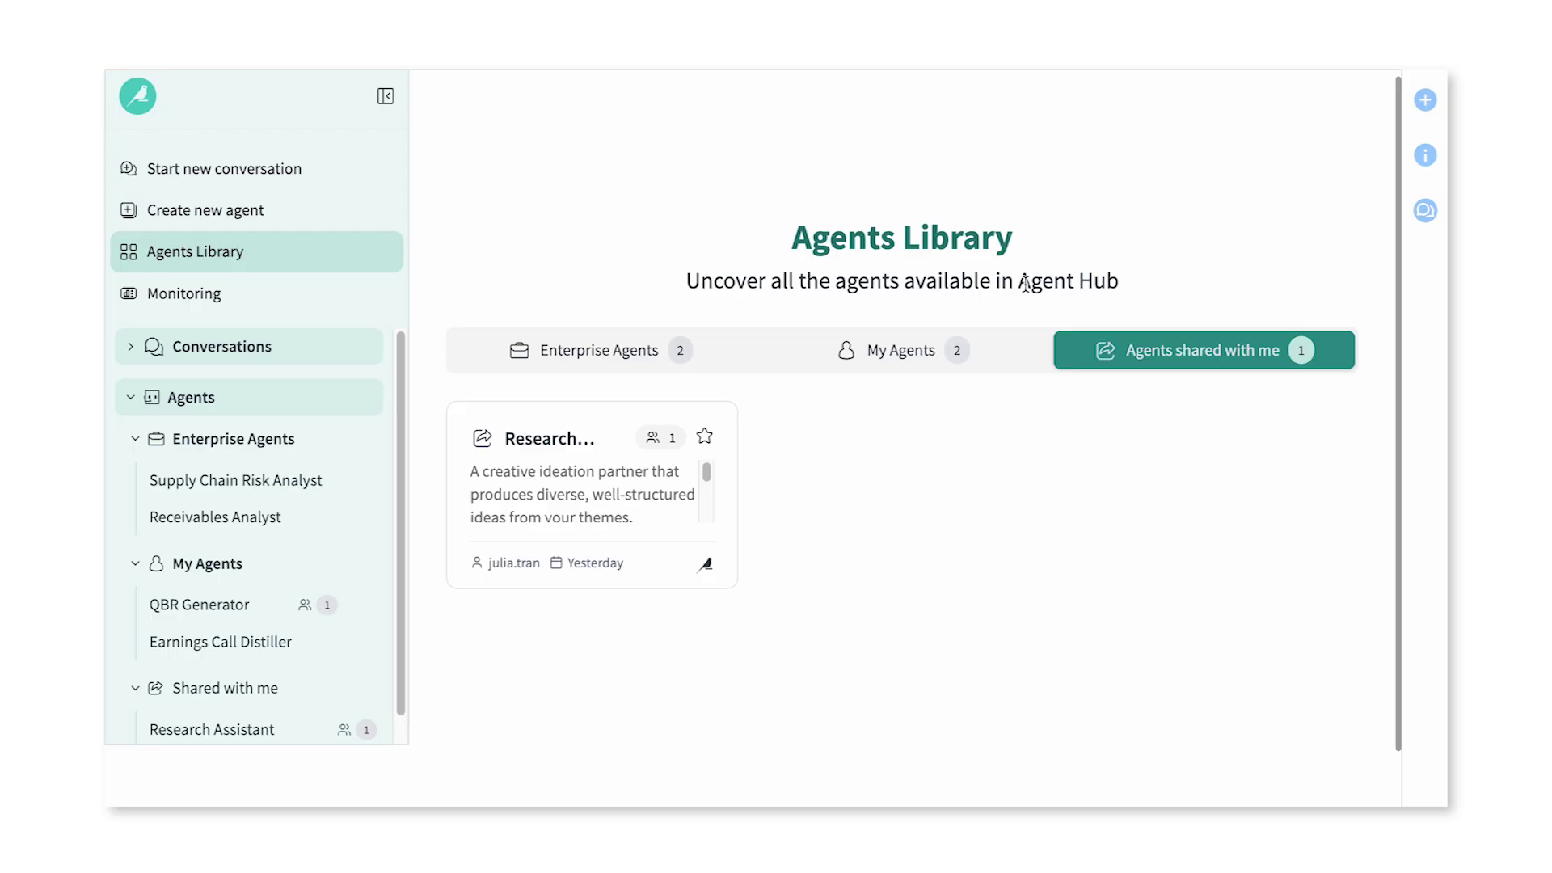
left_click(579, 361)
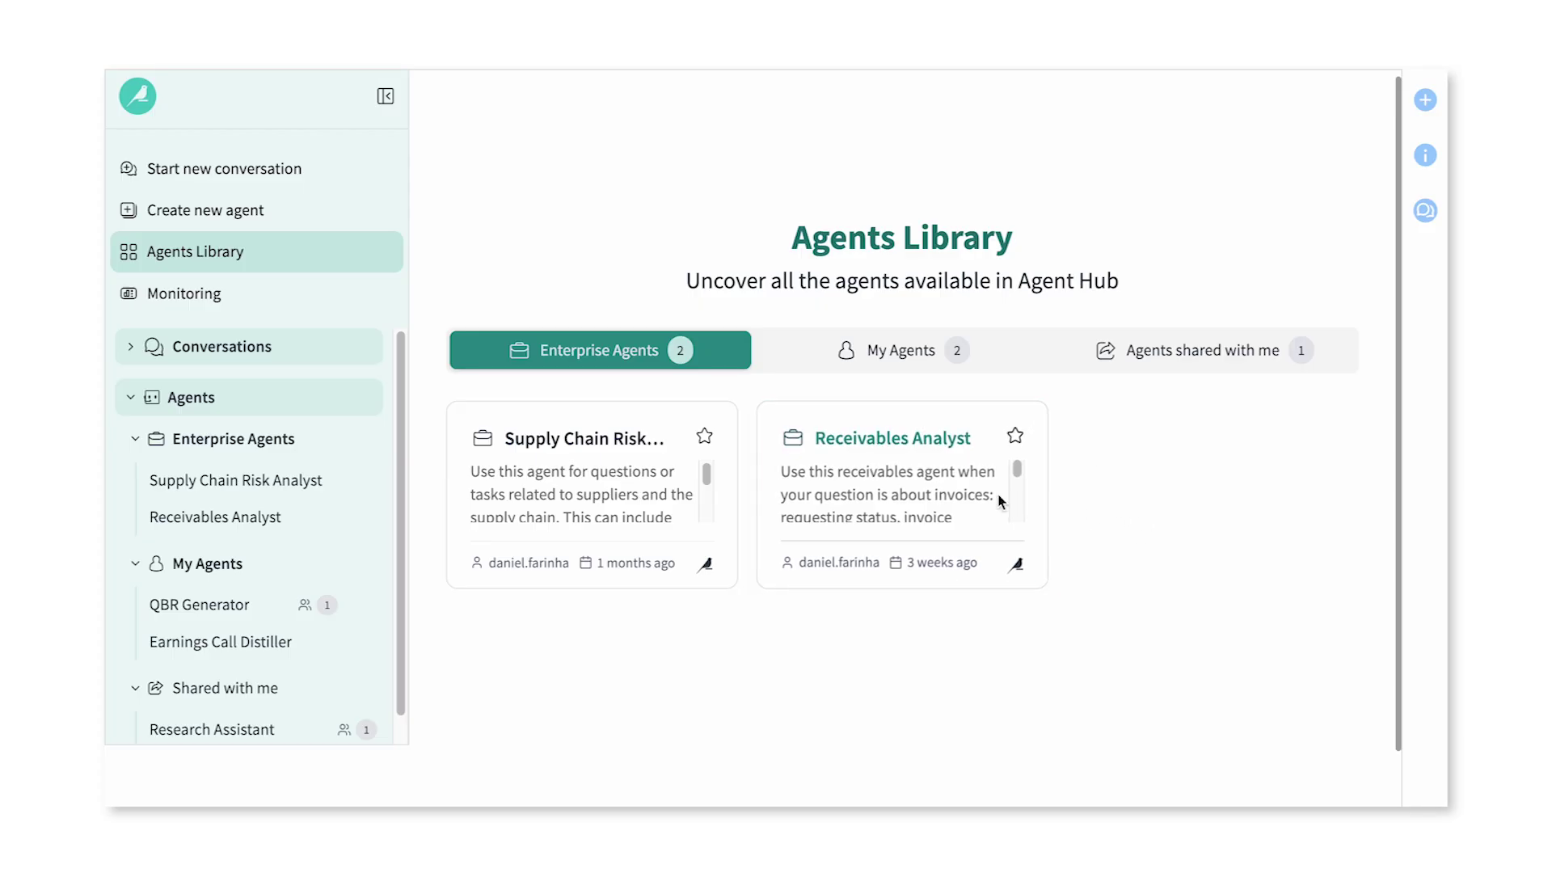
Ask the Receivables Analyst 'What can you do?', then request the top 5 unpaid invoices.
left_click(894, 472)
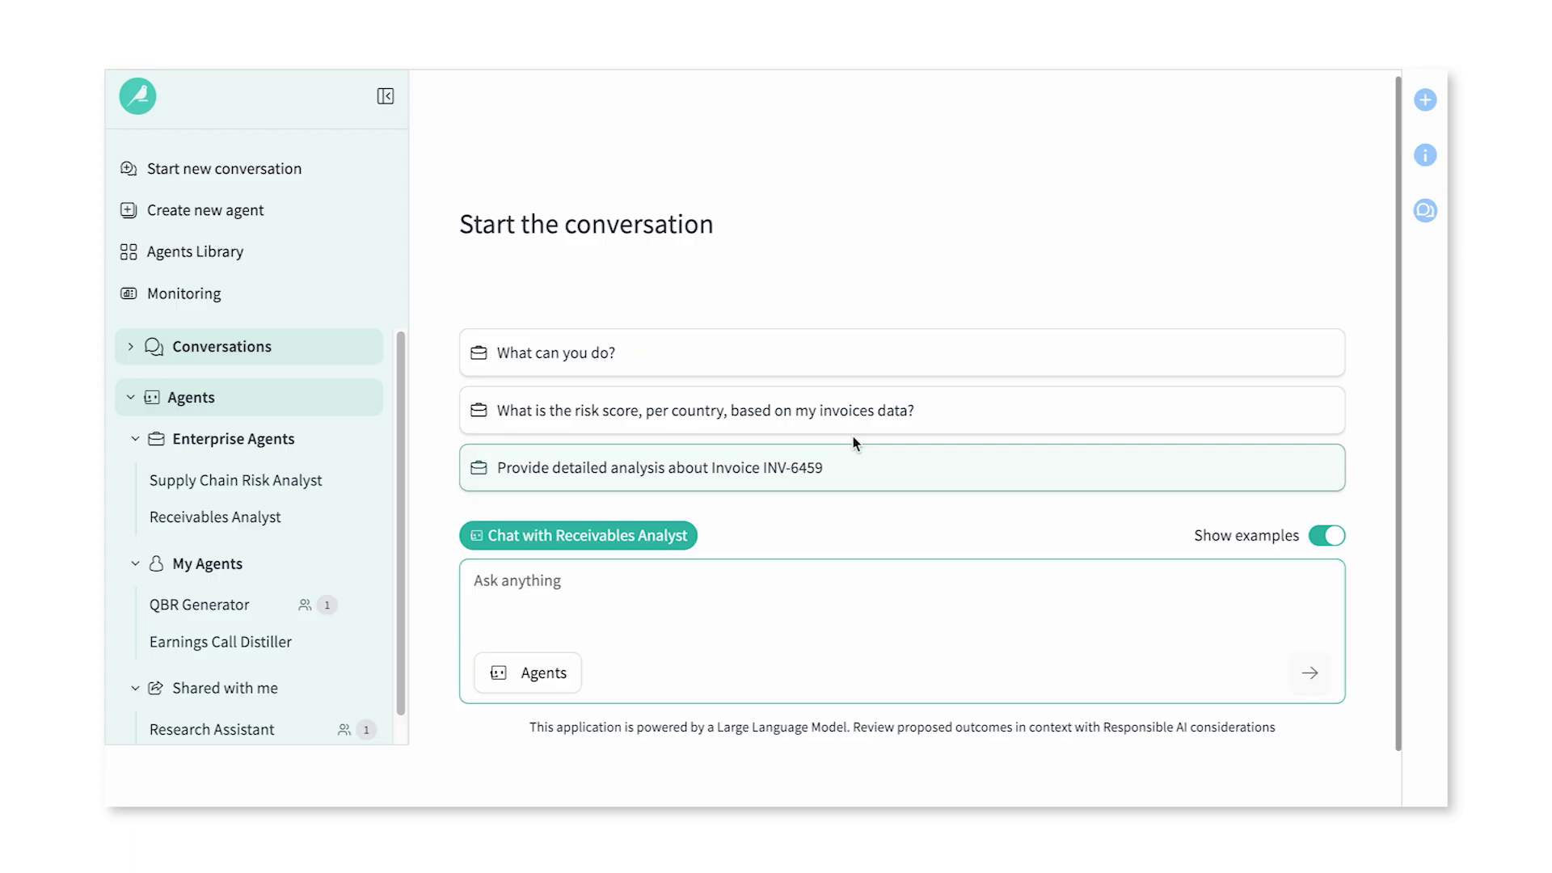
left_click(721, 357)
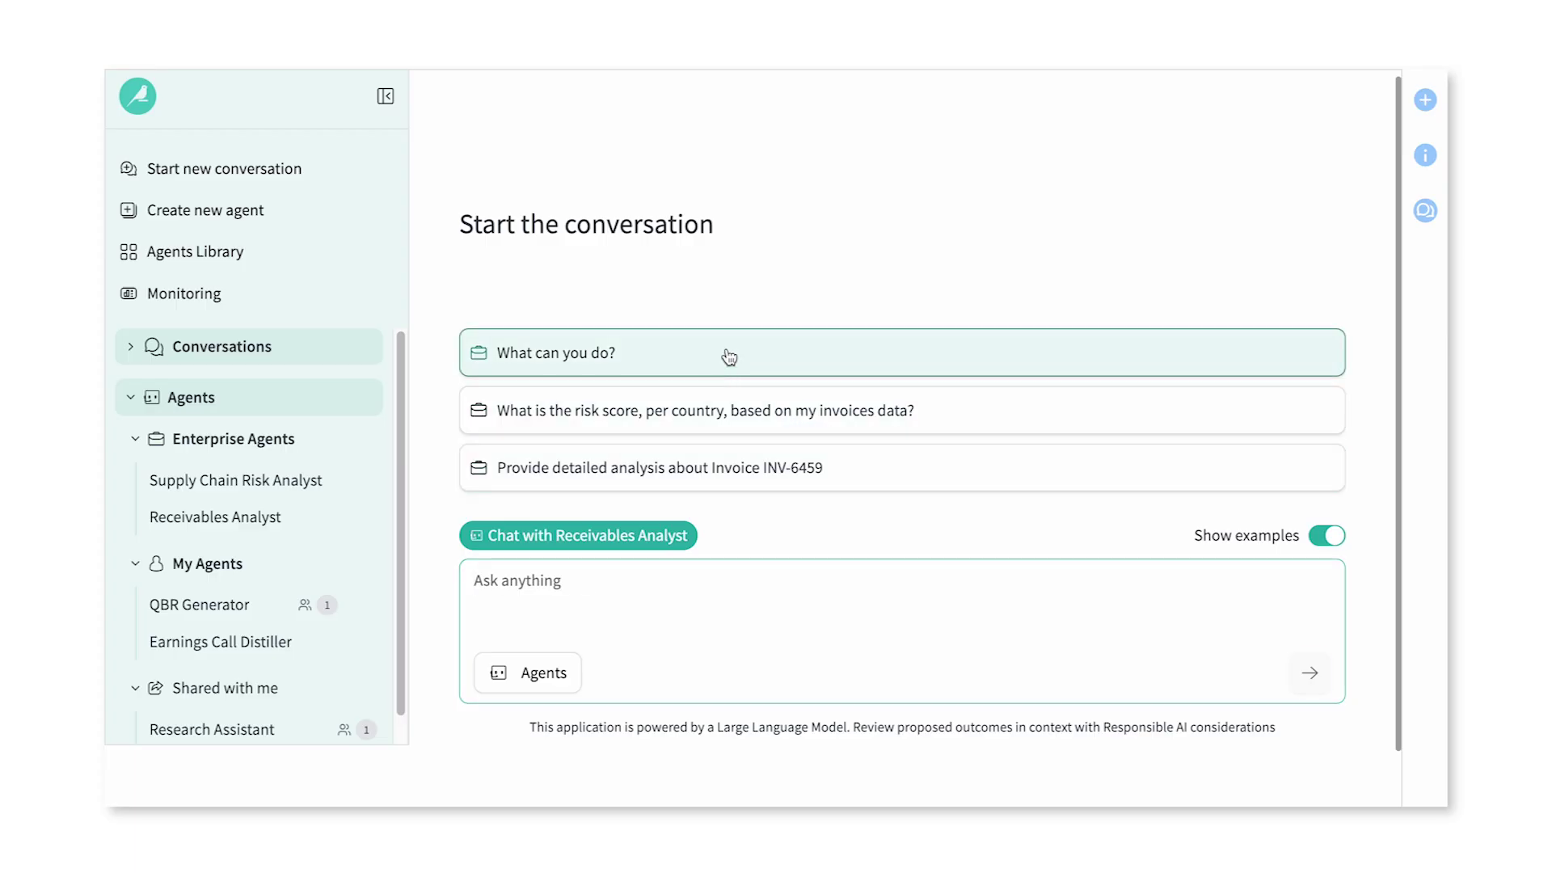
left_click(1314, 679)
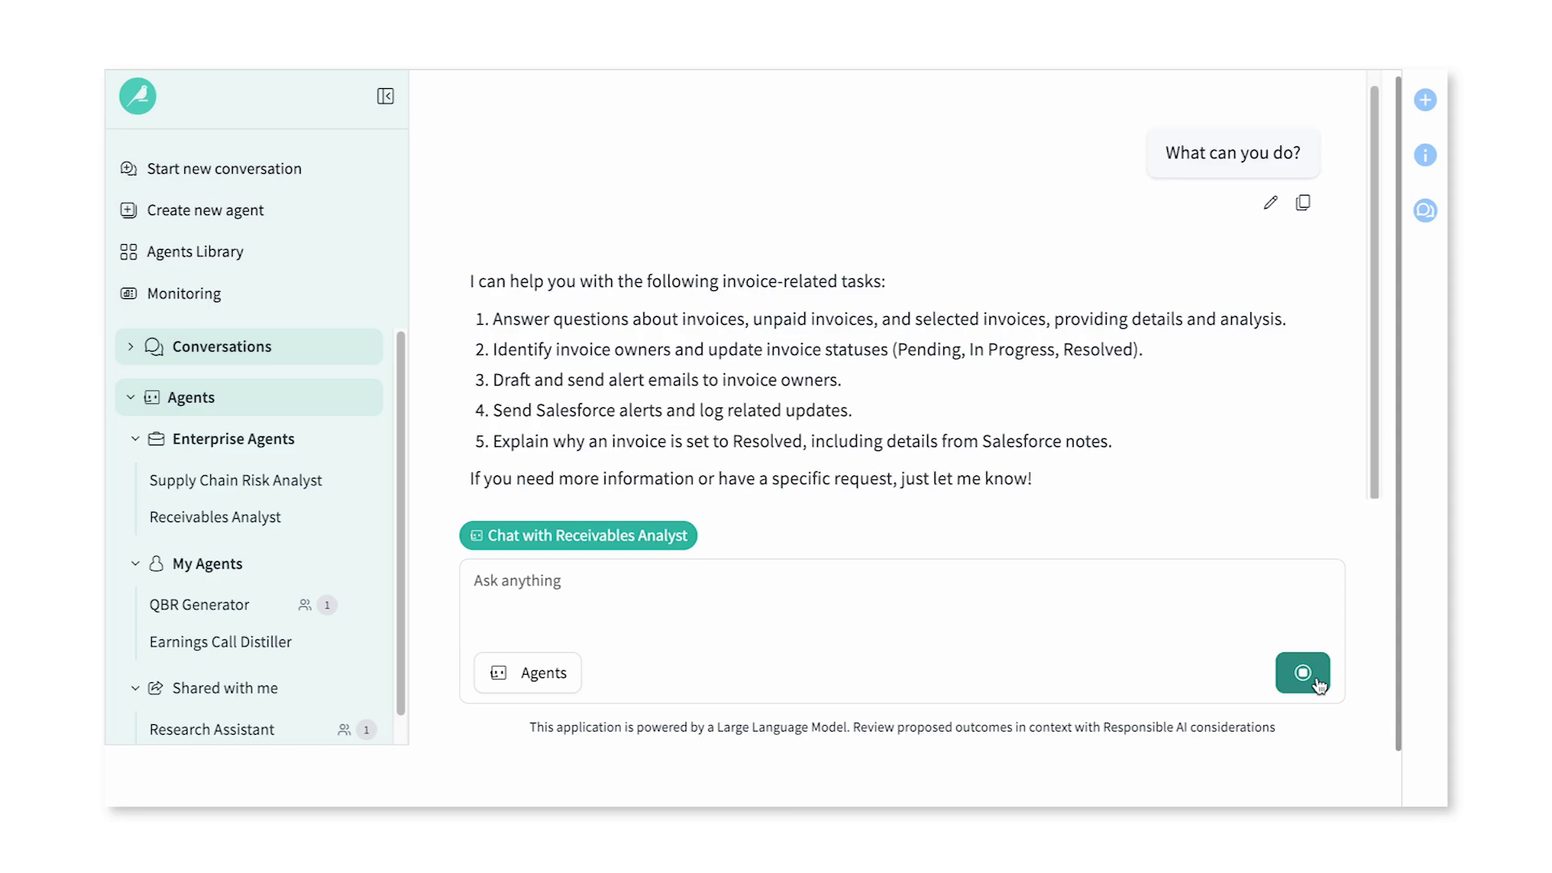
left_click(604, 579)
type("List t")
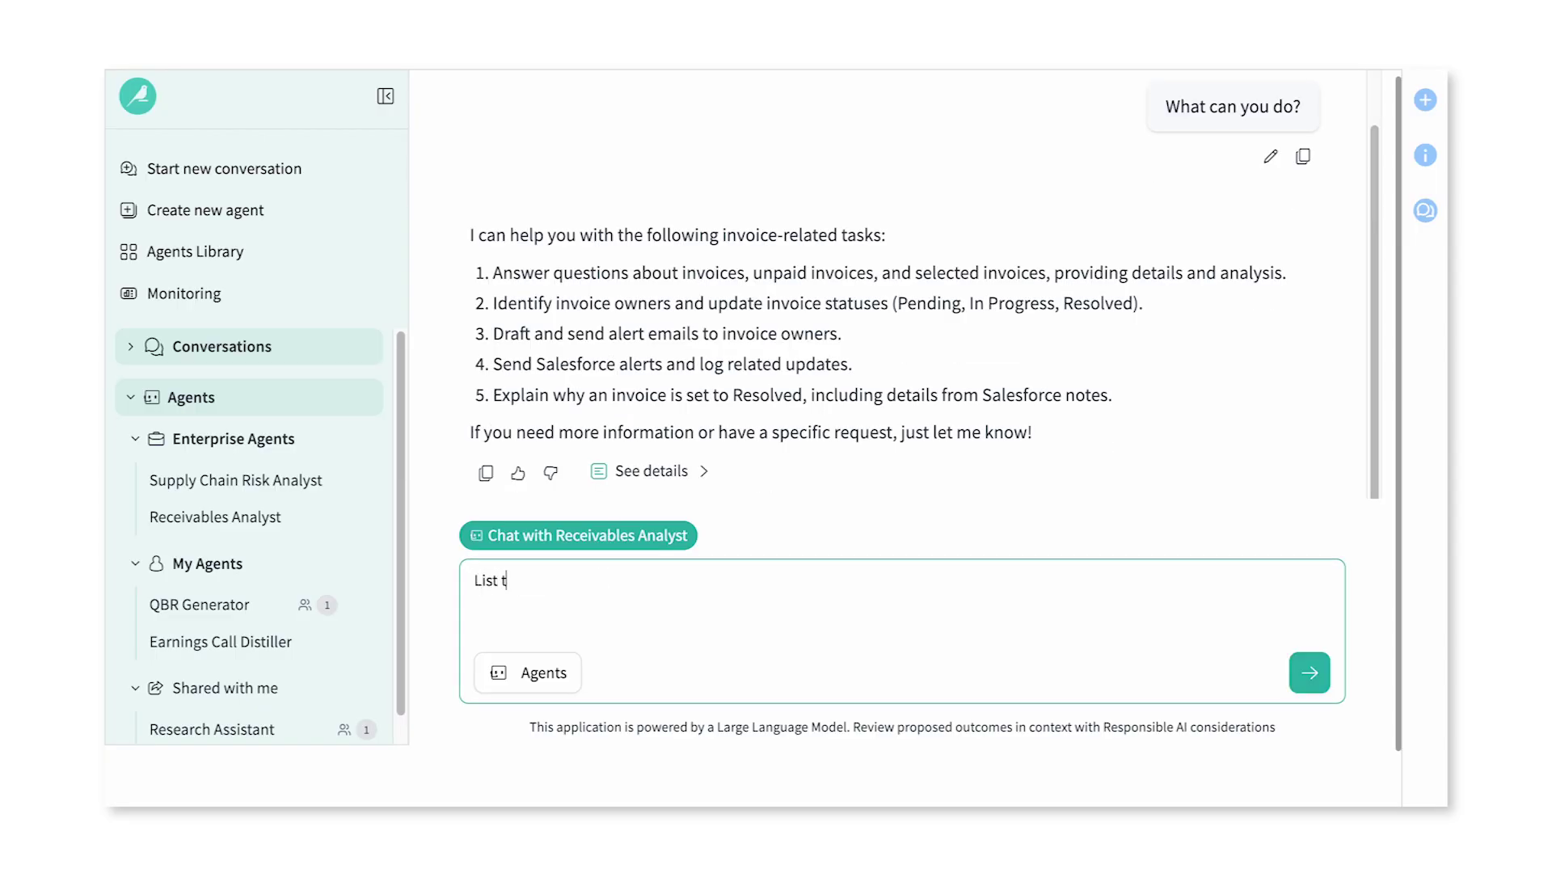
type("he top 5 unpaid invoices I should pr")
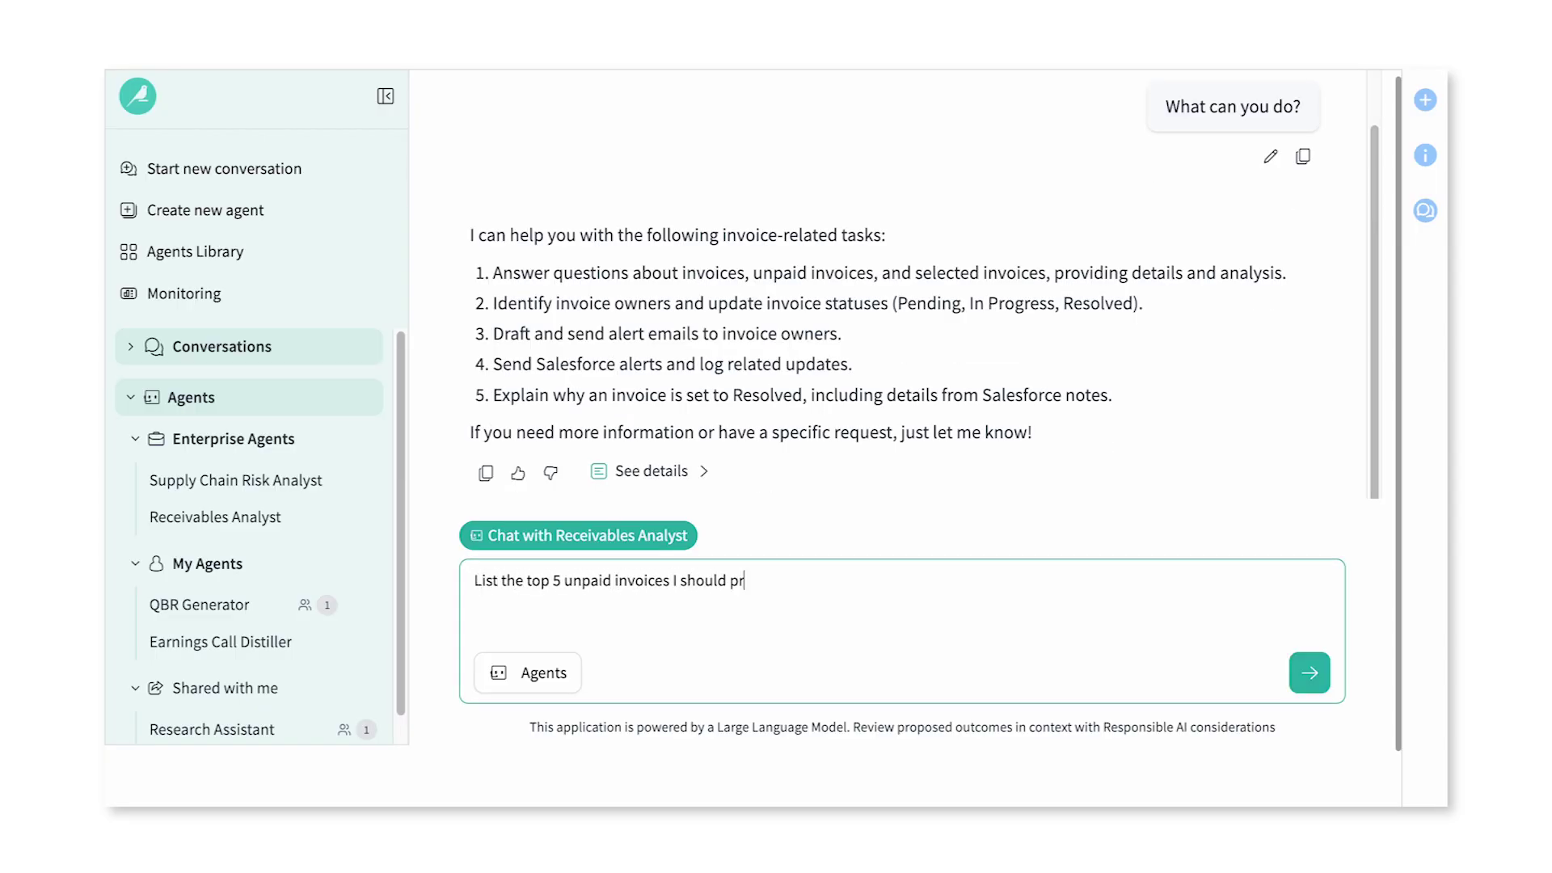
type("ioritize this week")
key("Return")
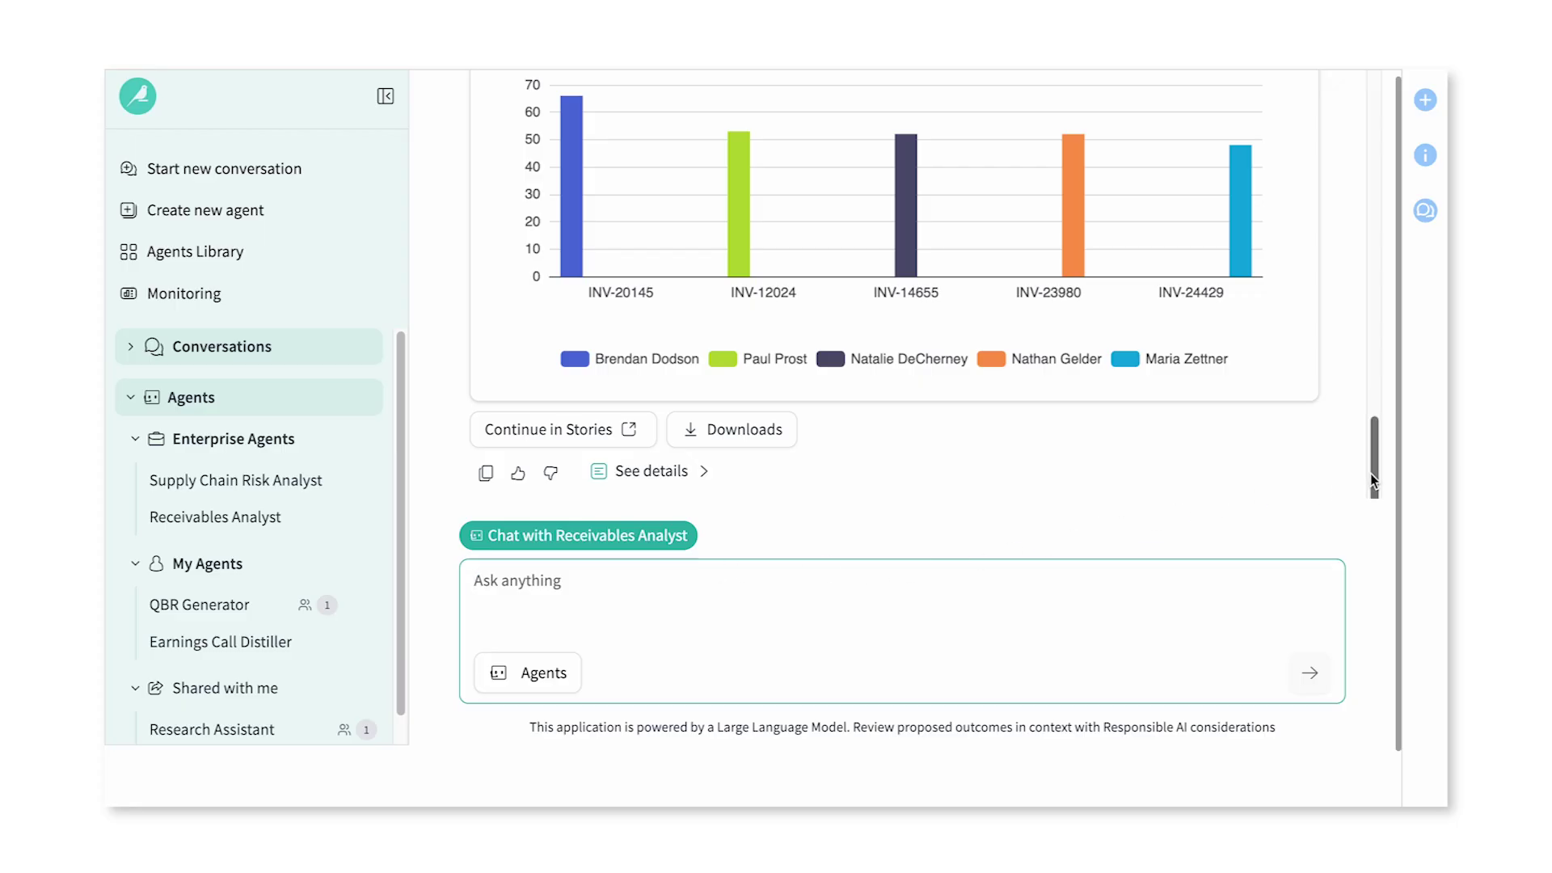
left_click_drag(1370, 473, 1371, 444)
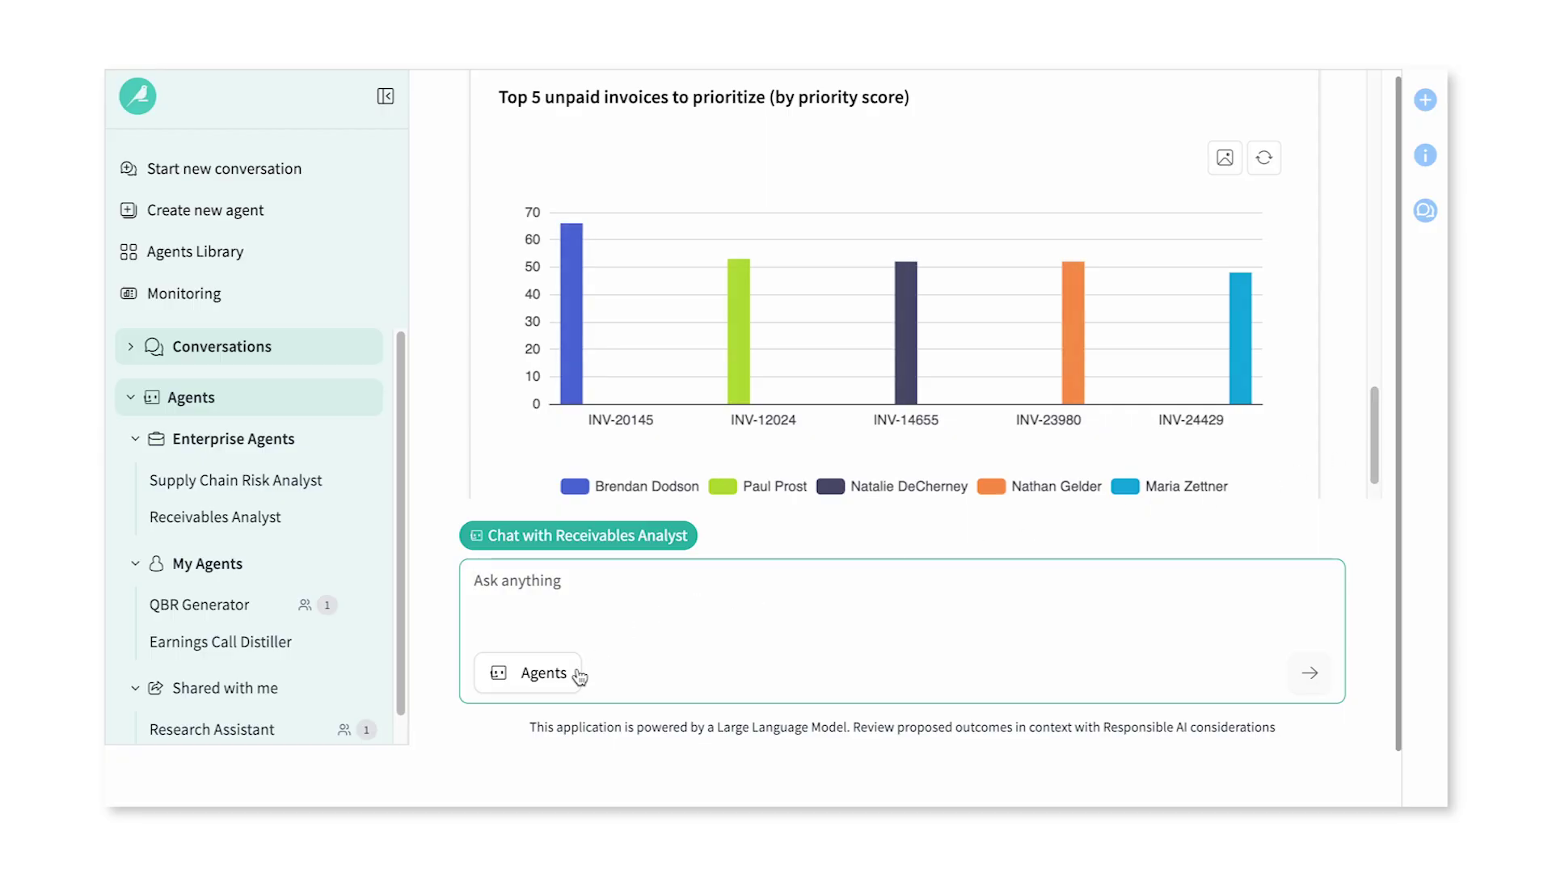
Add Supply Chain Risk Analyst, ask for tariff-impact supplier rankings, and view the answer's details.
left_click(552, 678)
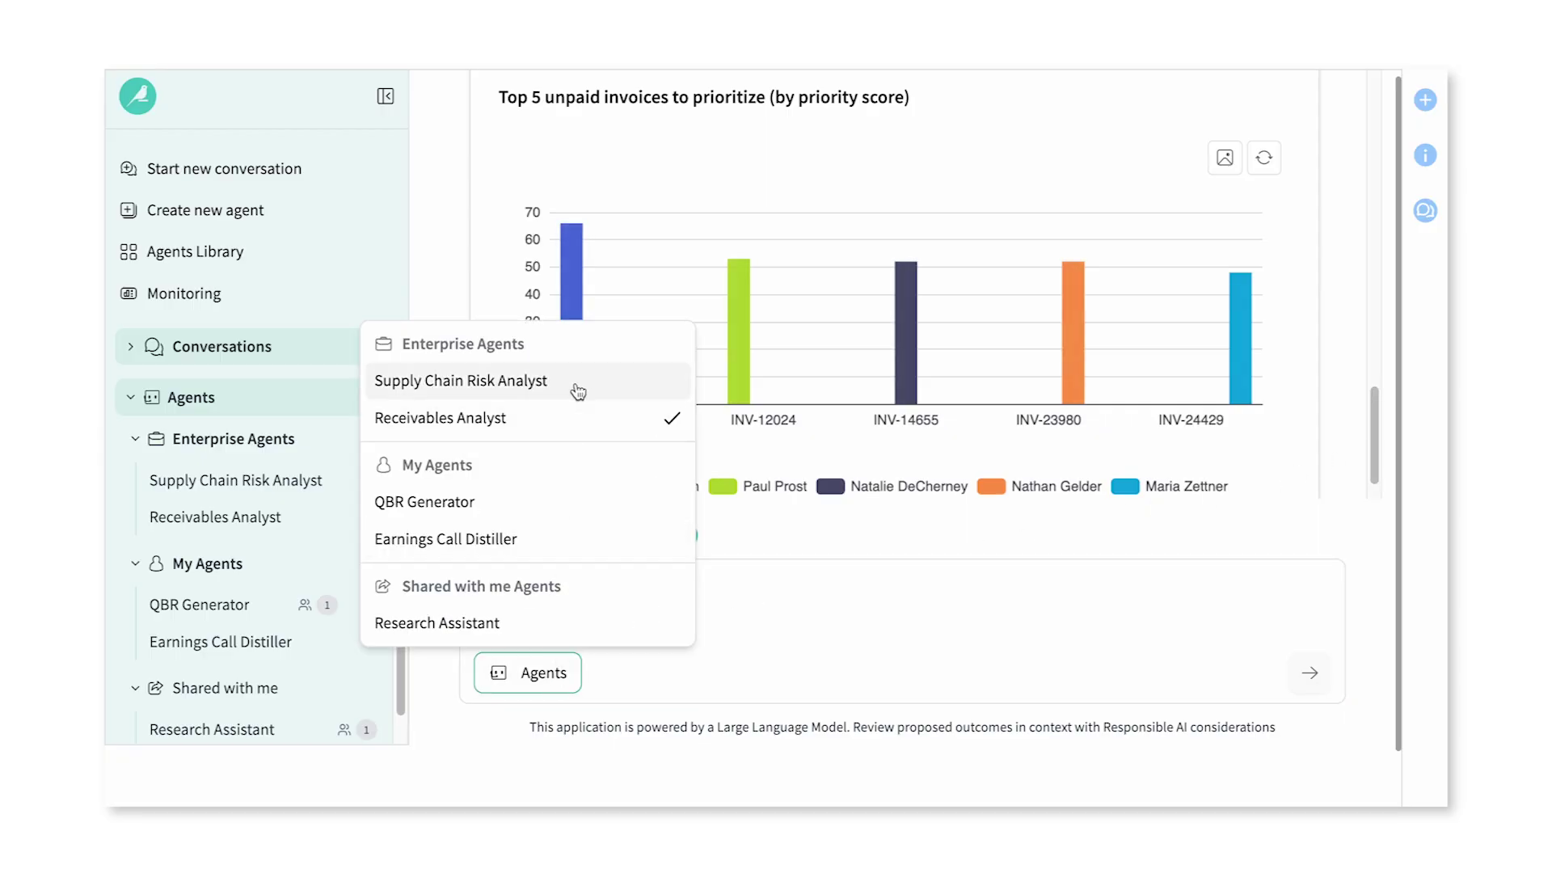
left_click(761, 593)
type("W")
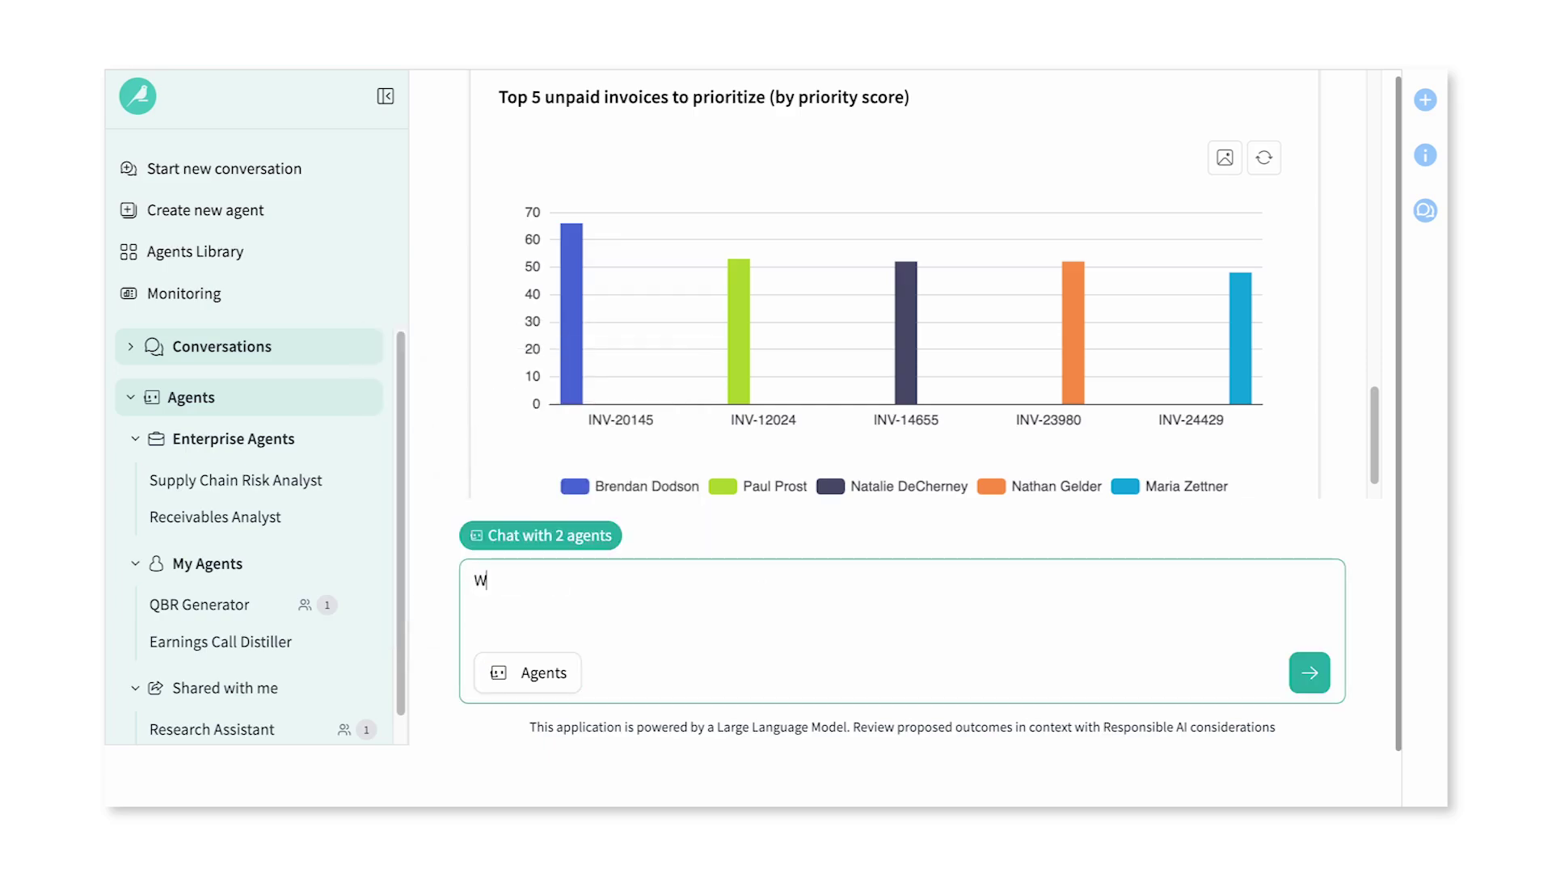
type("hich suppliers are most impac")
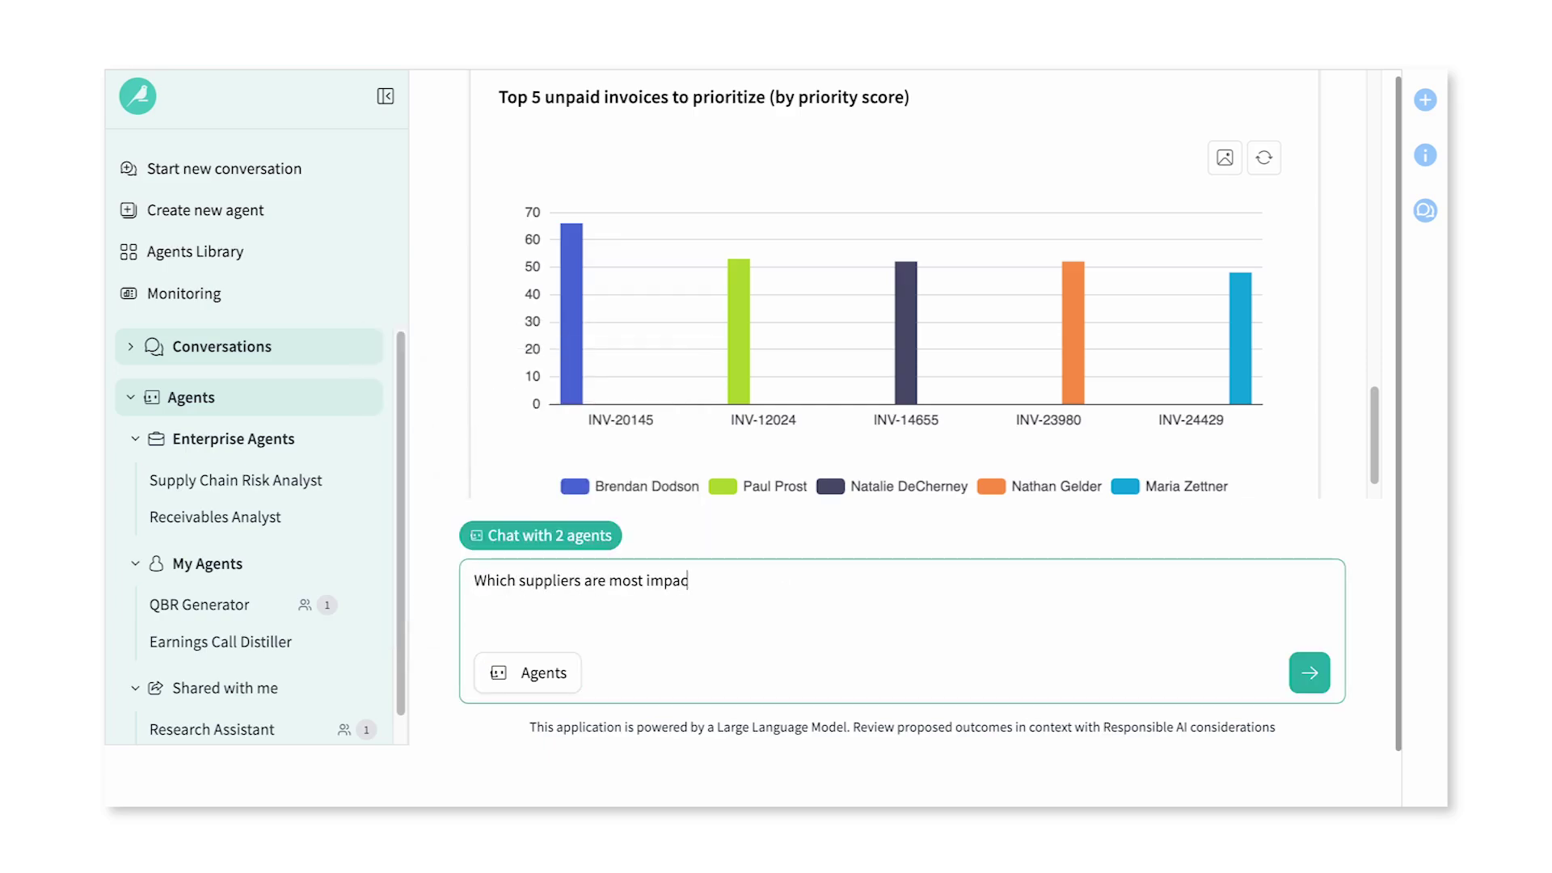
type("ted by tariffs, ranked by total")
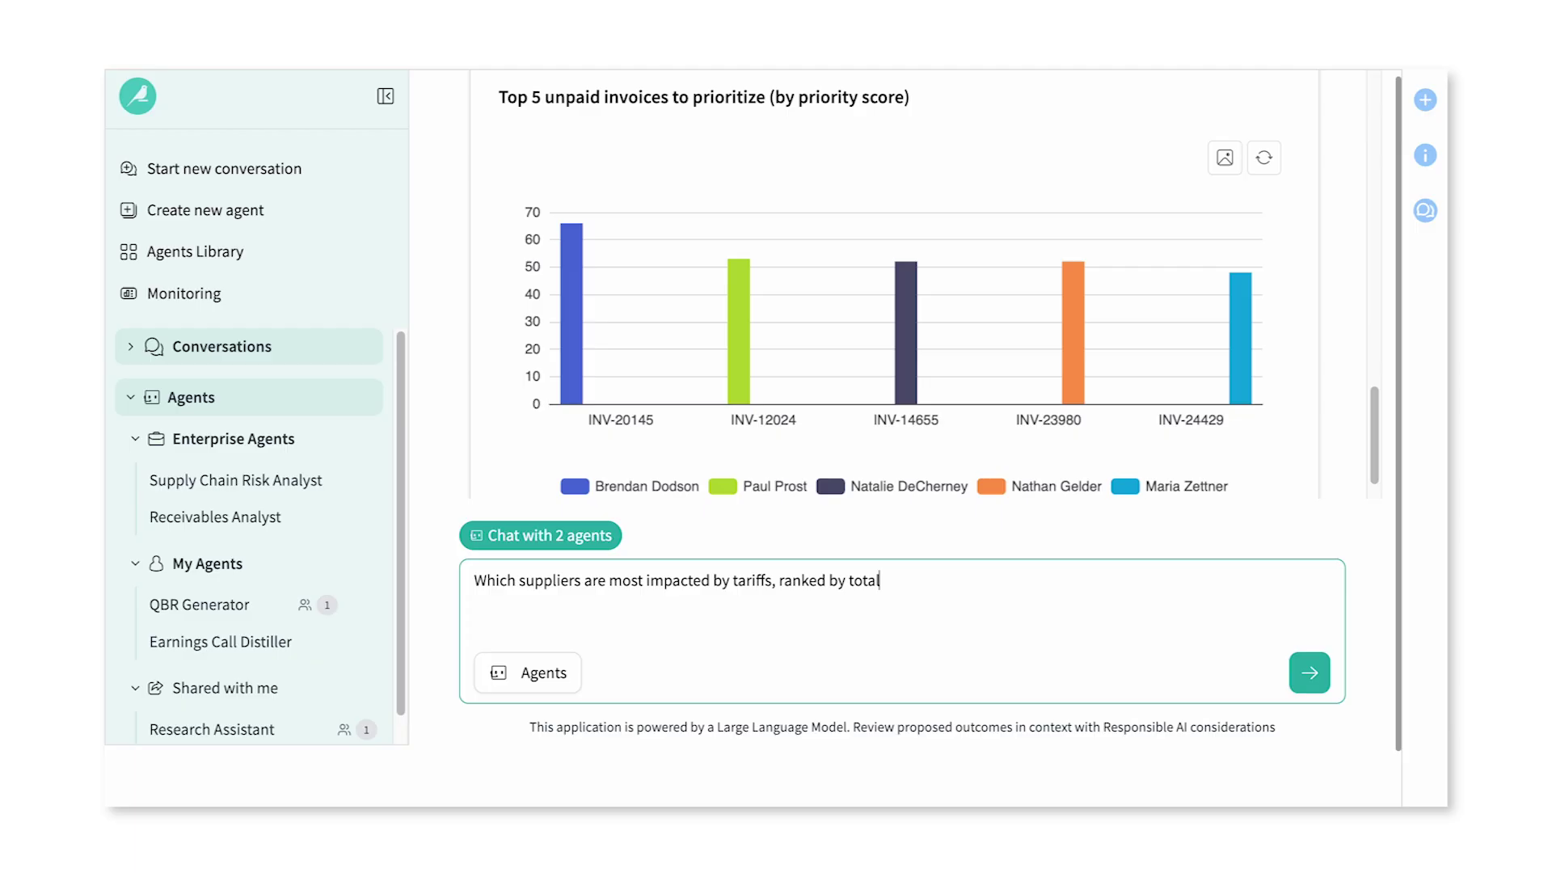
type(" transactions costs?")
key("Return")
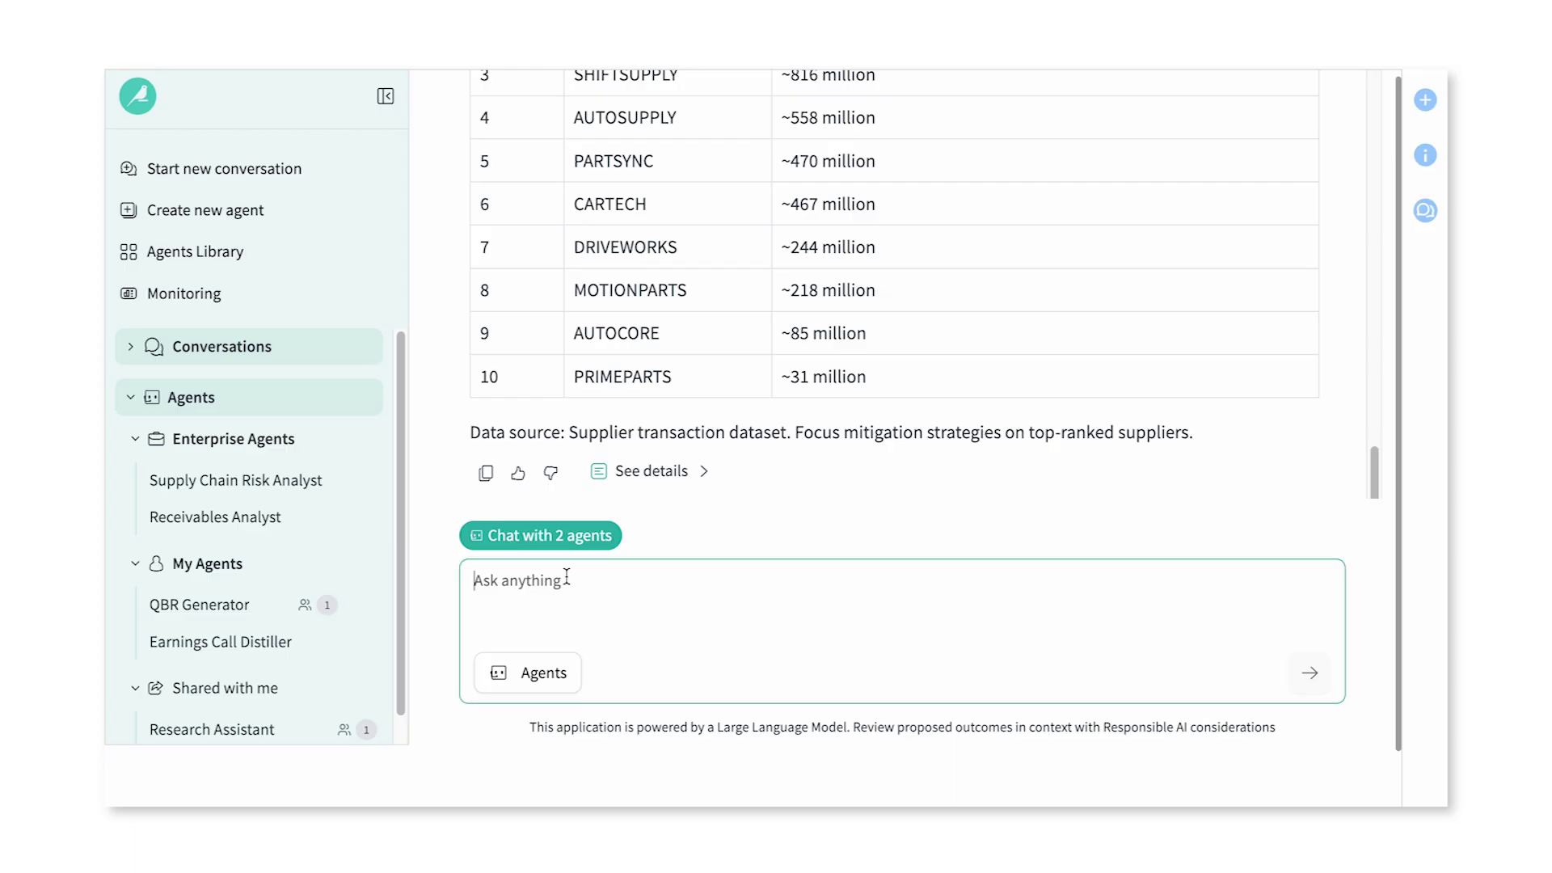
left_click(709, 478)
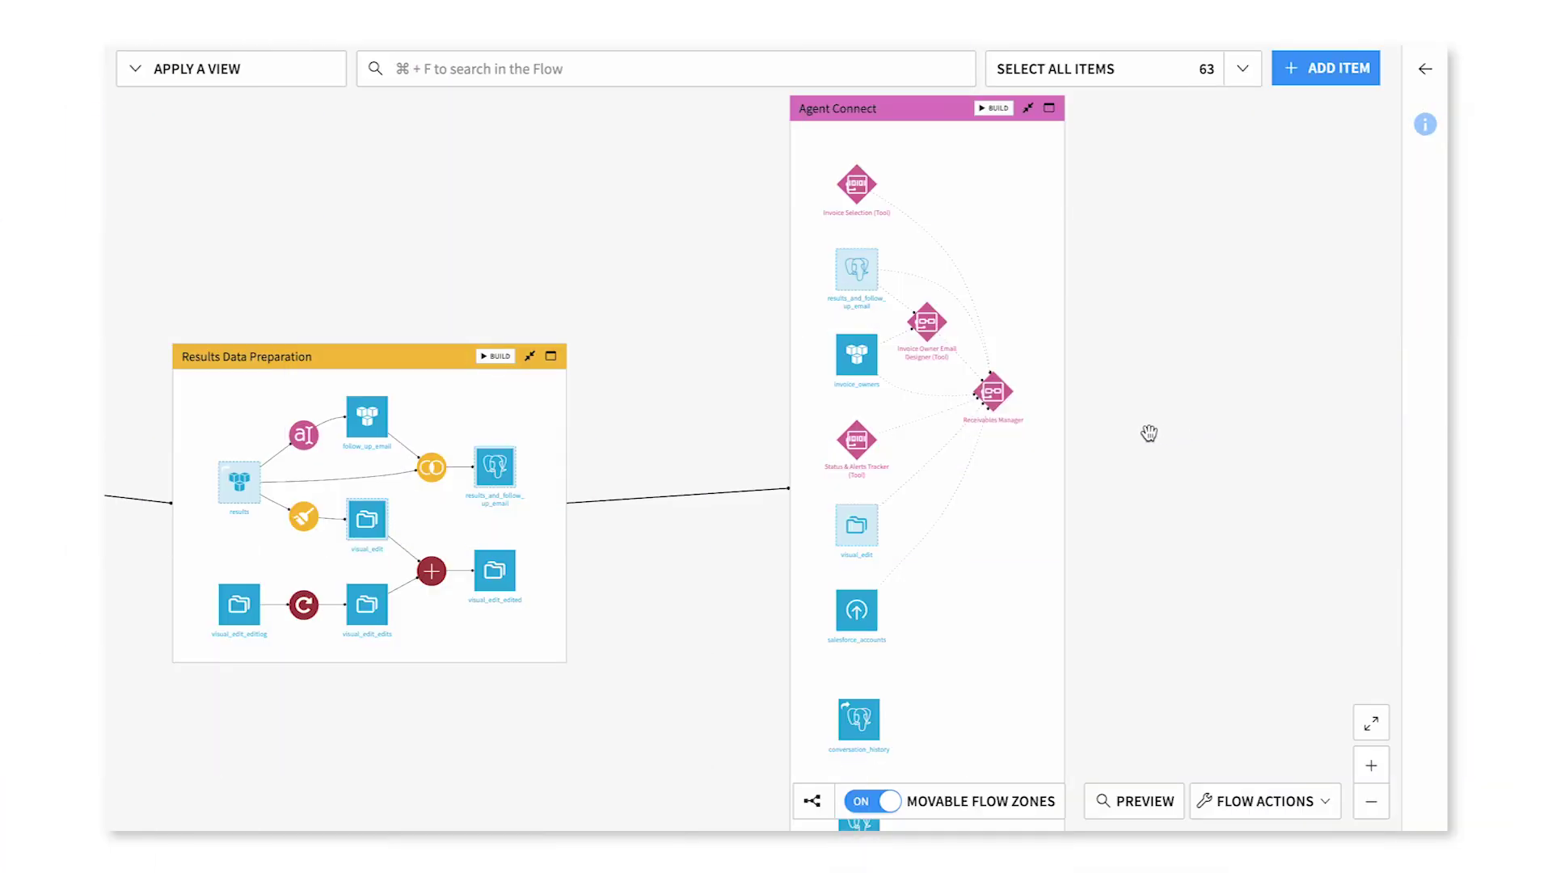
scroll(746, 447, "up", 2)
scroll(746, 447, "up", 1)
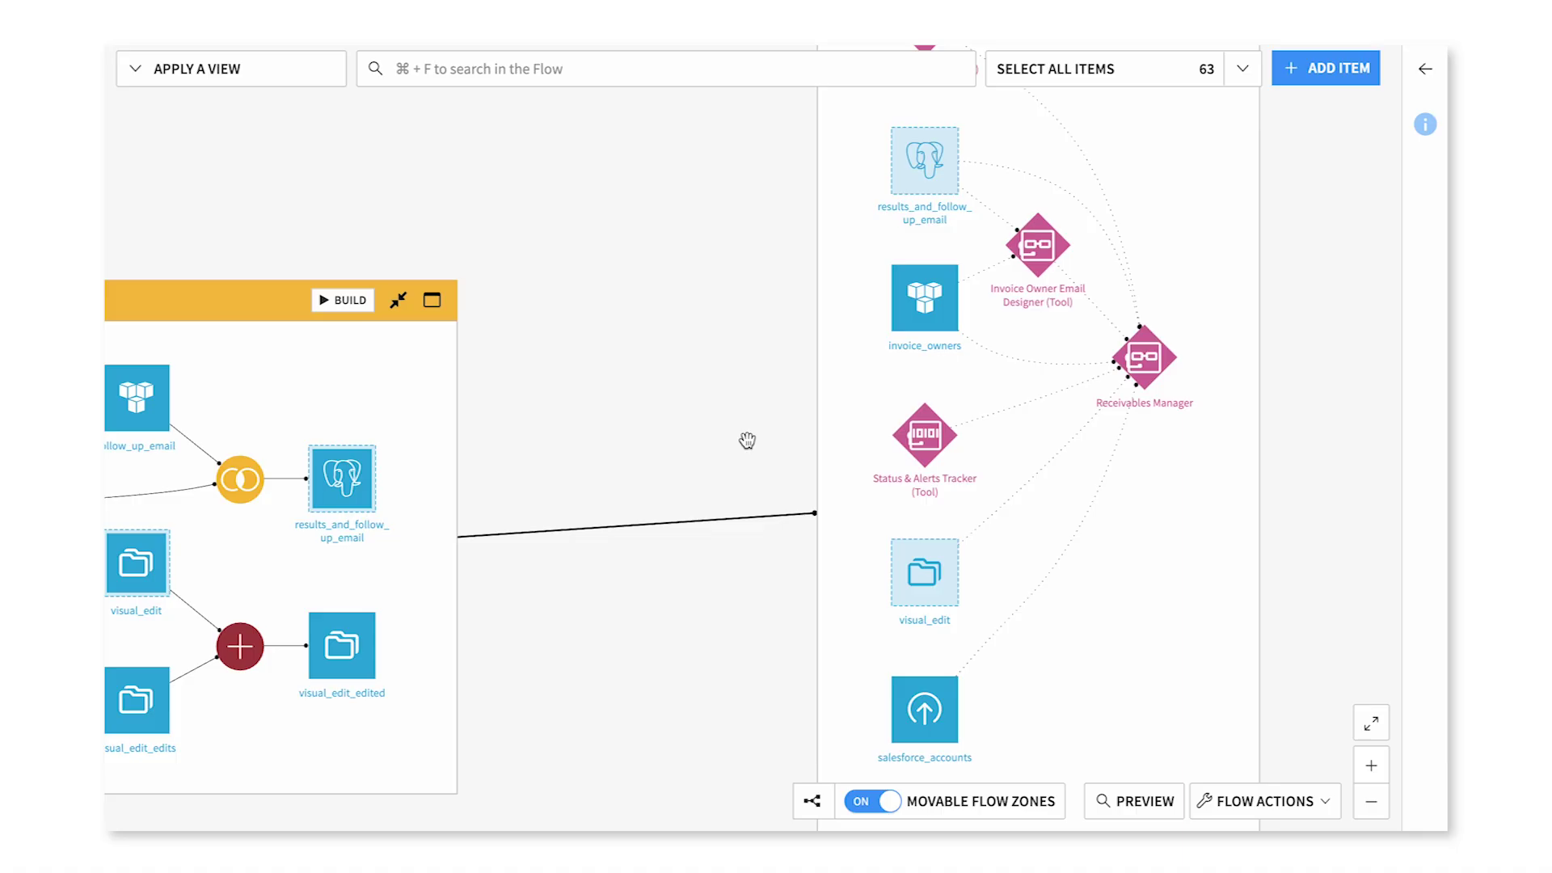
Review the Status & Alerts Tracker code, then open the Receivables Manager agent from the Flow.
left_click_drag(745, 440, 400, 444)
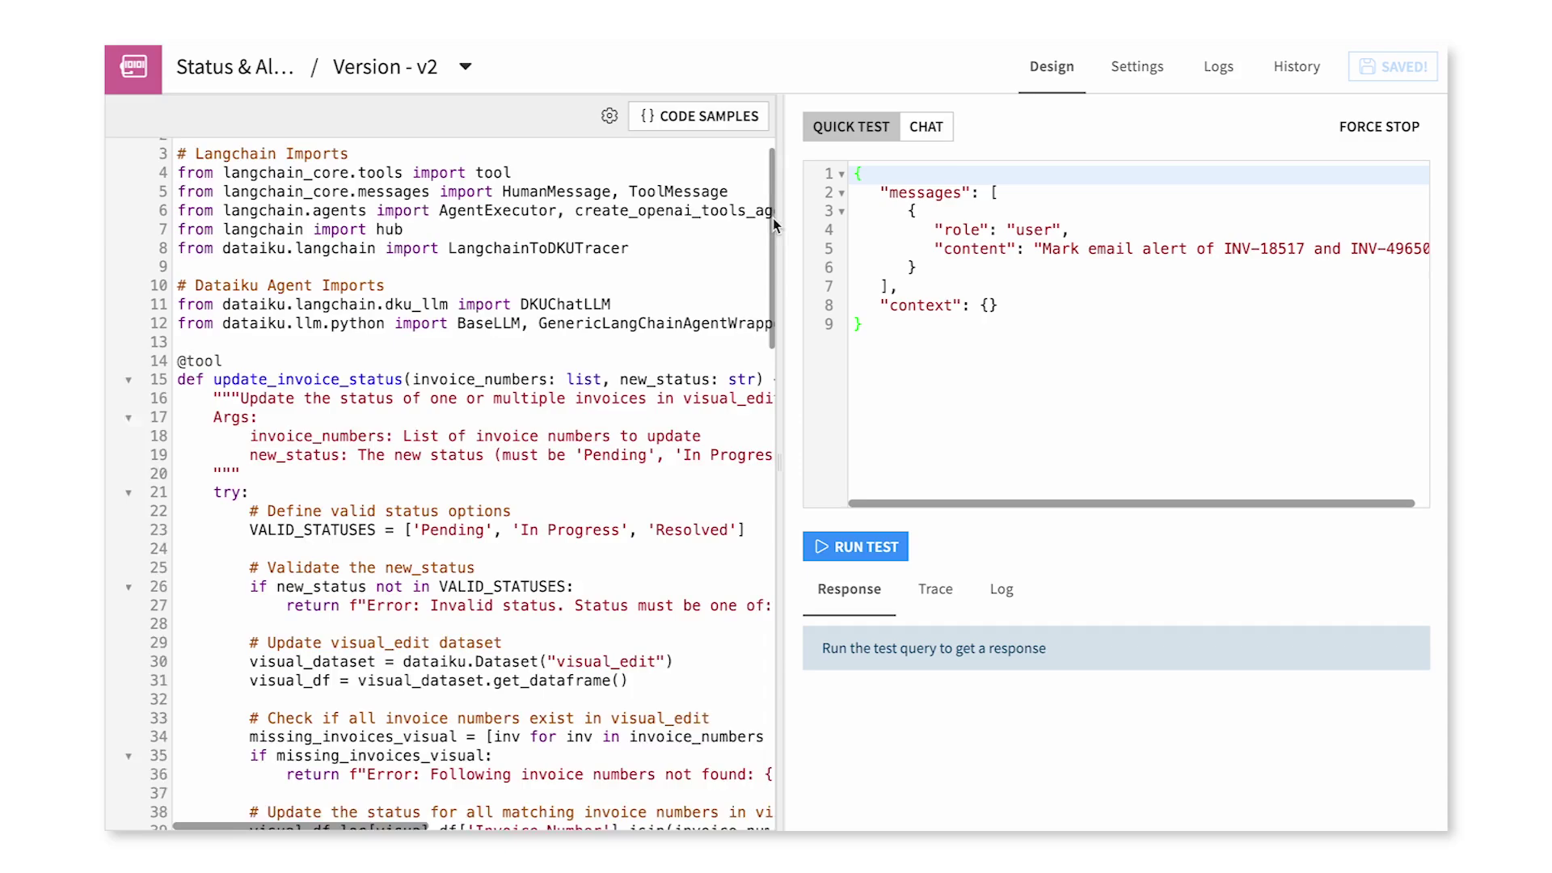
scroll(764, 352, "down", 1)
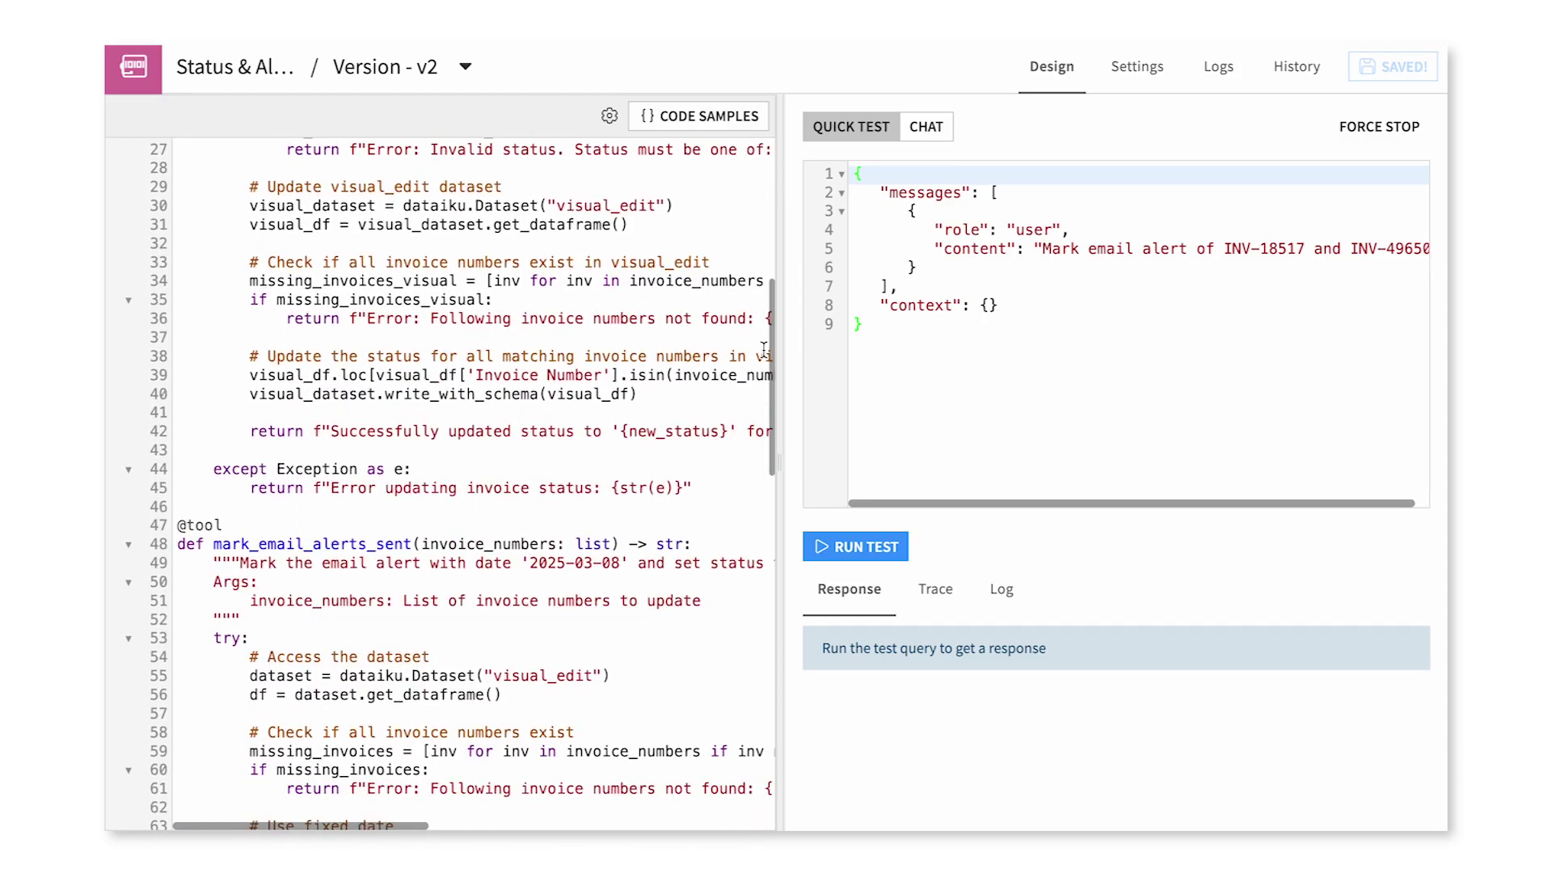
left_click(434, 60)
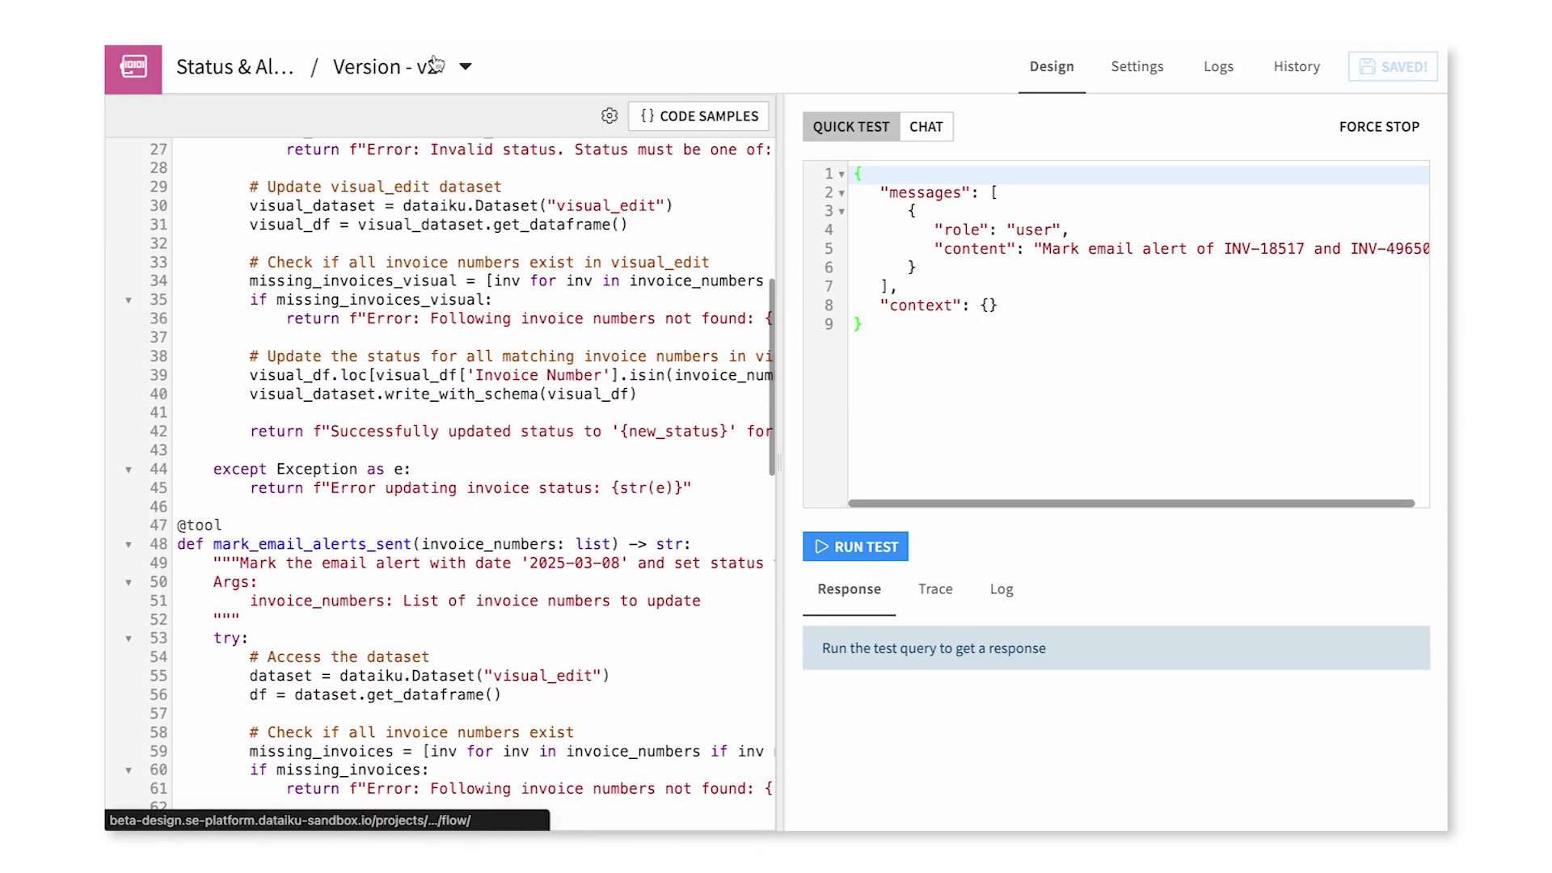
double_click(905, 351)
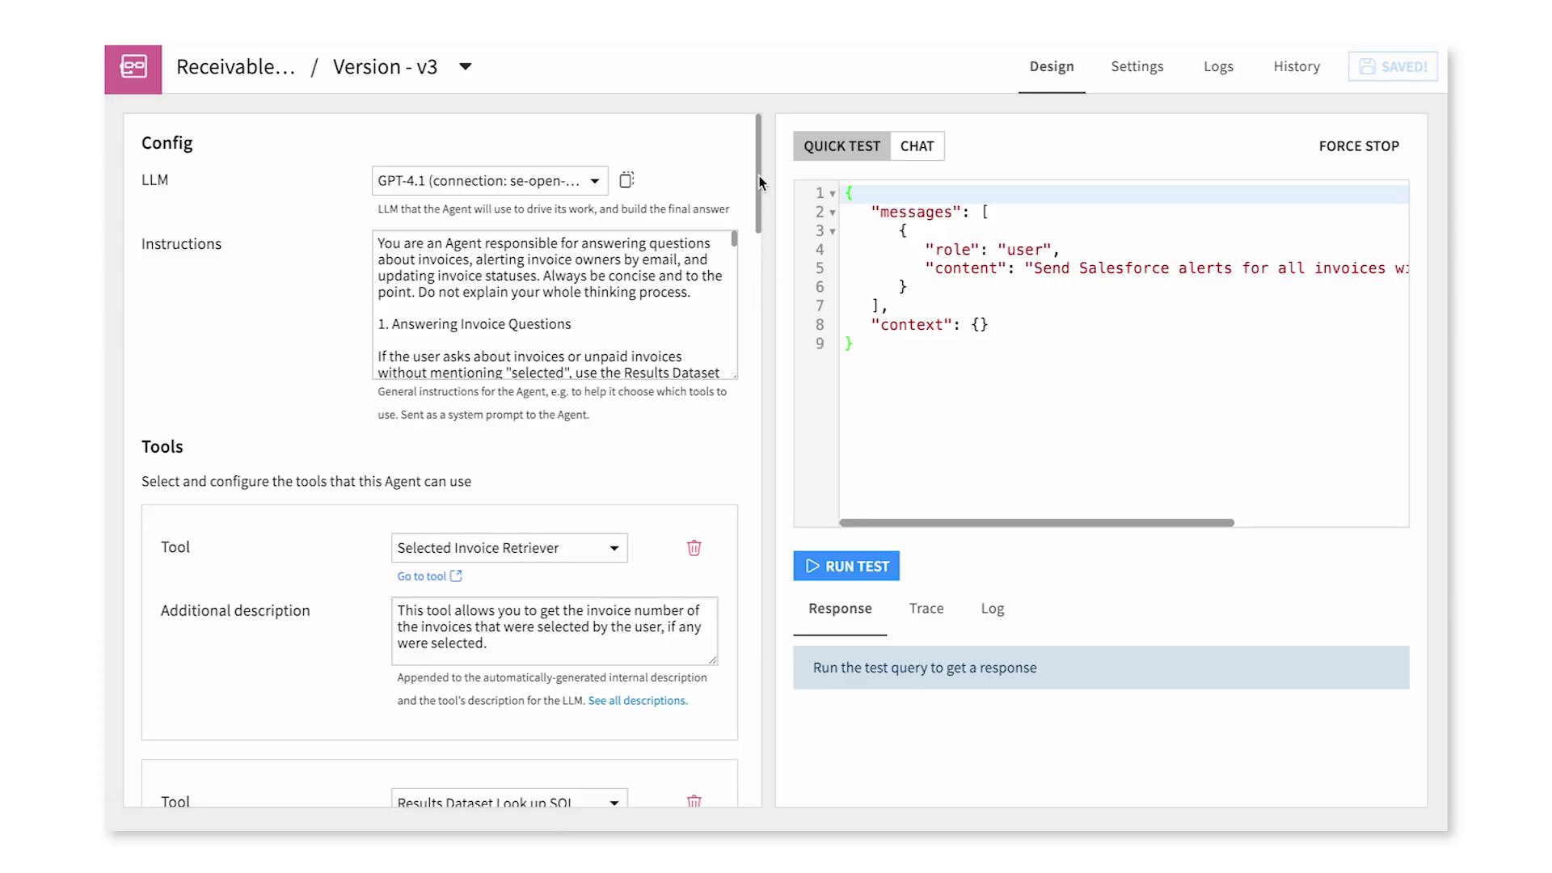
left_click_drag(760, 158, 778, 337)
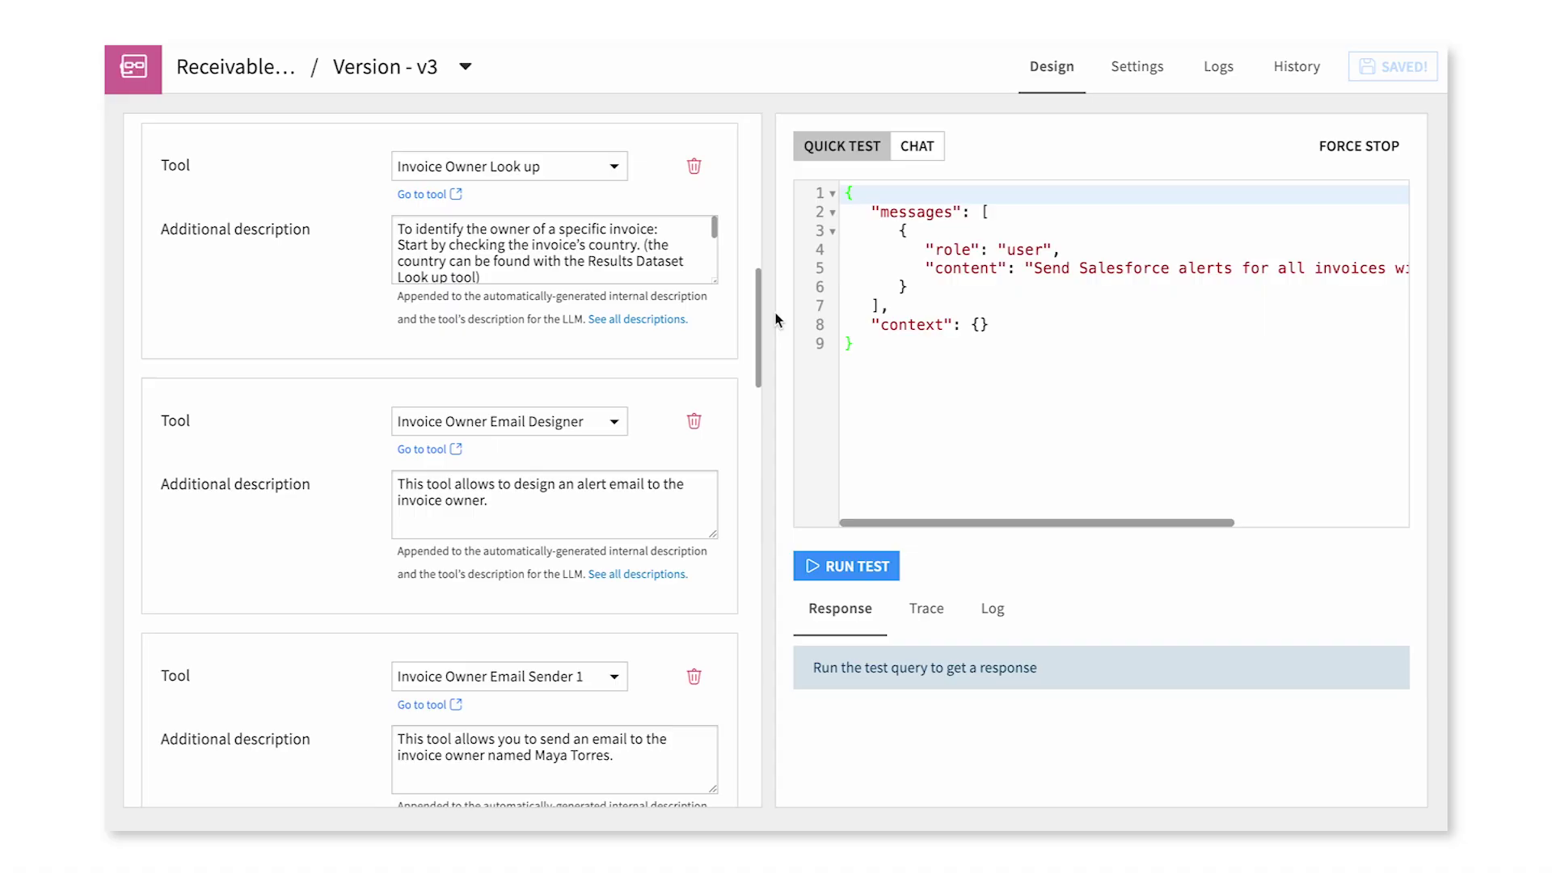
left_click_drag(777, 337, 774, 766)
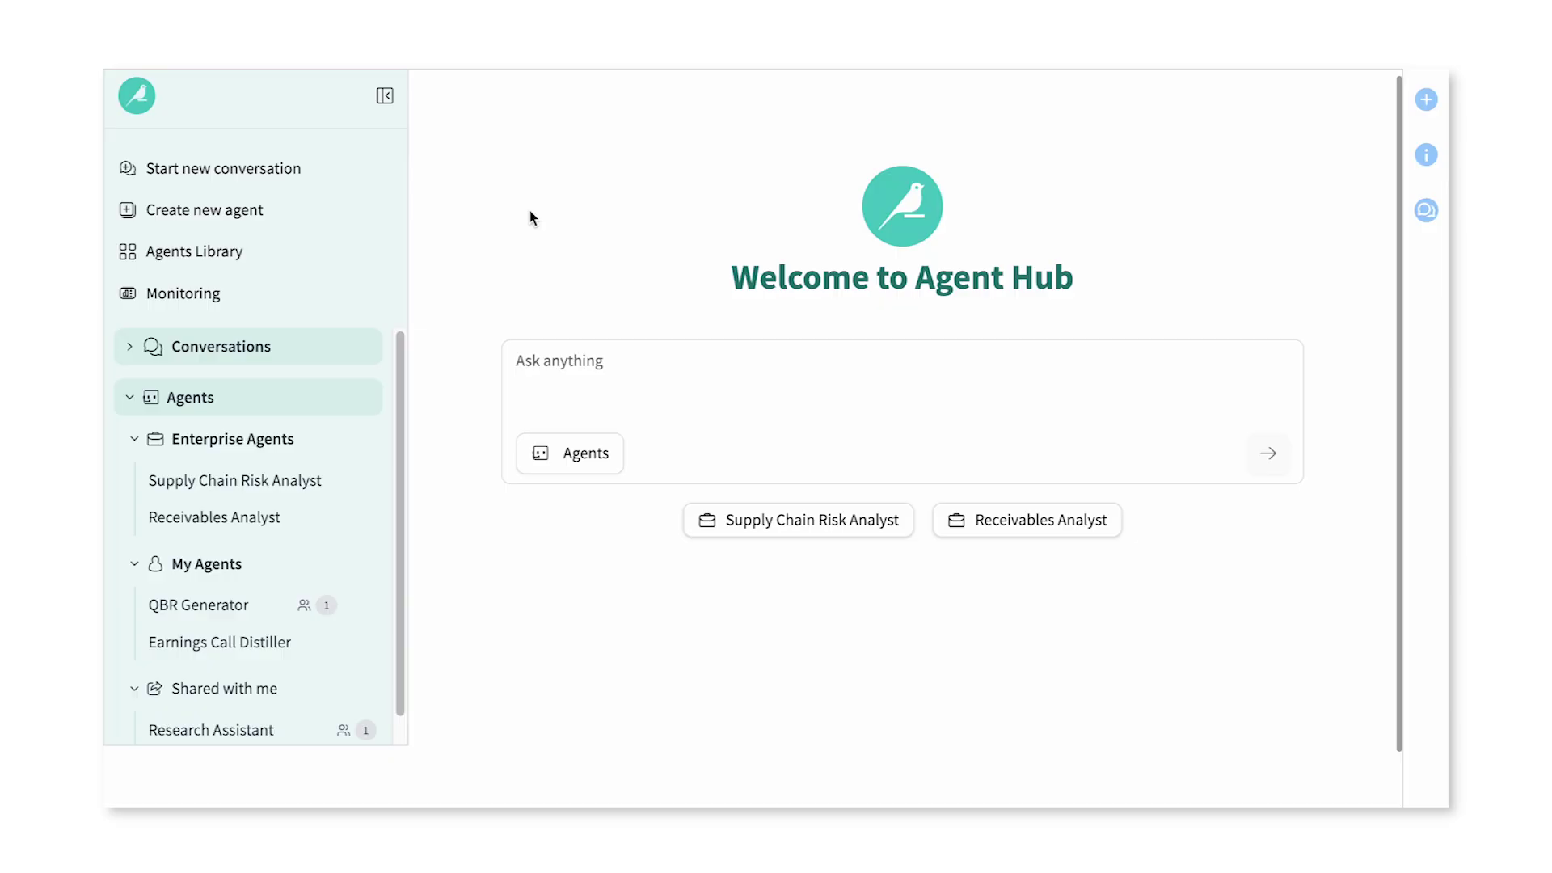
Create a new agent named Transcript Summarizer.
left_click(325, 221)
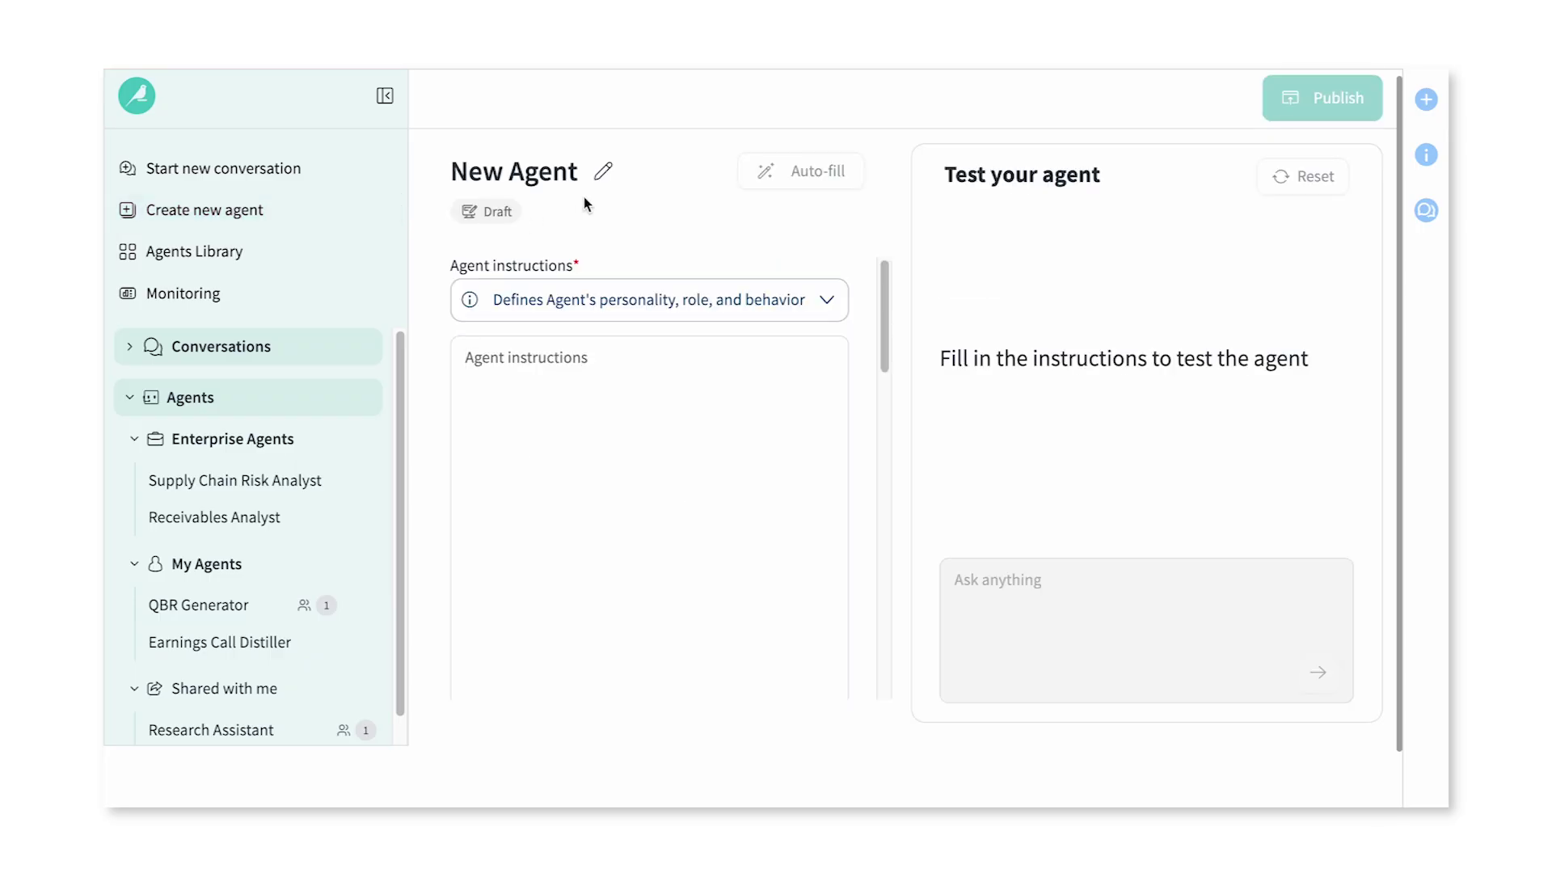
left_click(600, 176)
type("Transcript Sum")
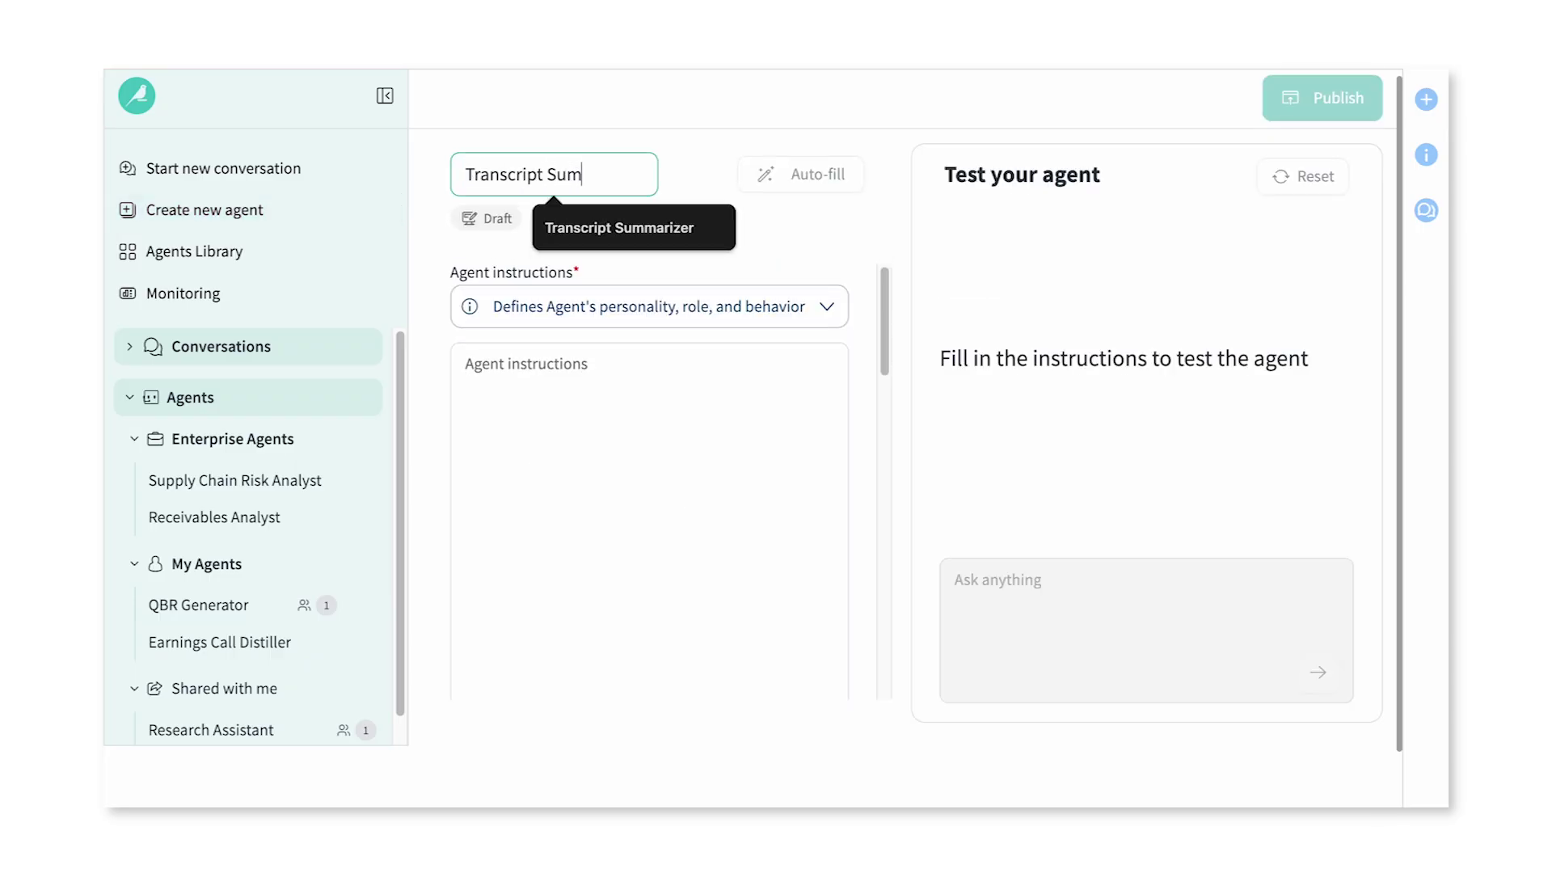
type("marizer")
key("Return")
left_click_drag(882, 350, 882, 407)
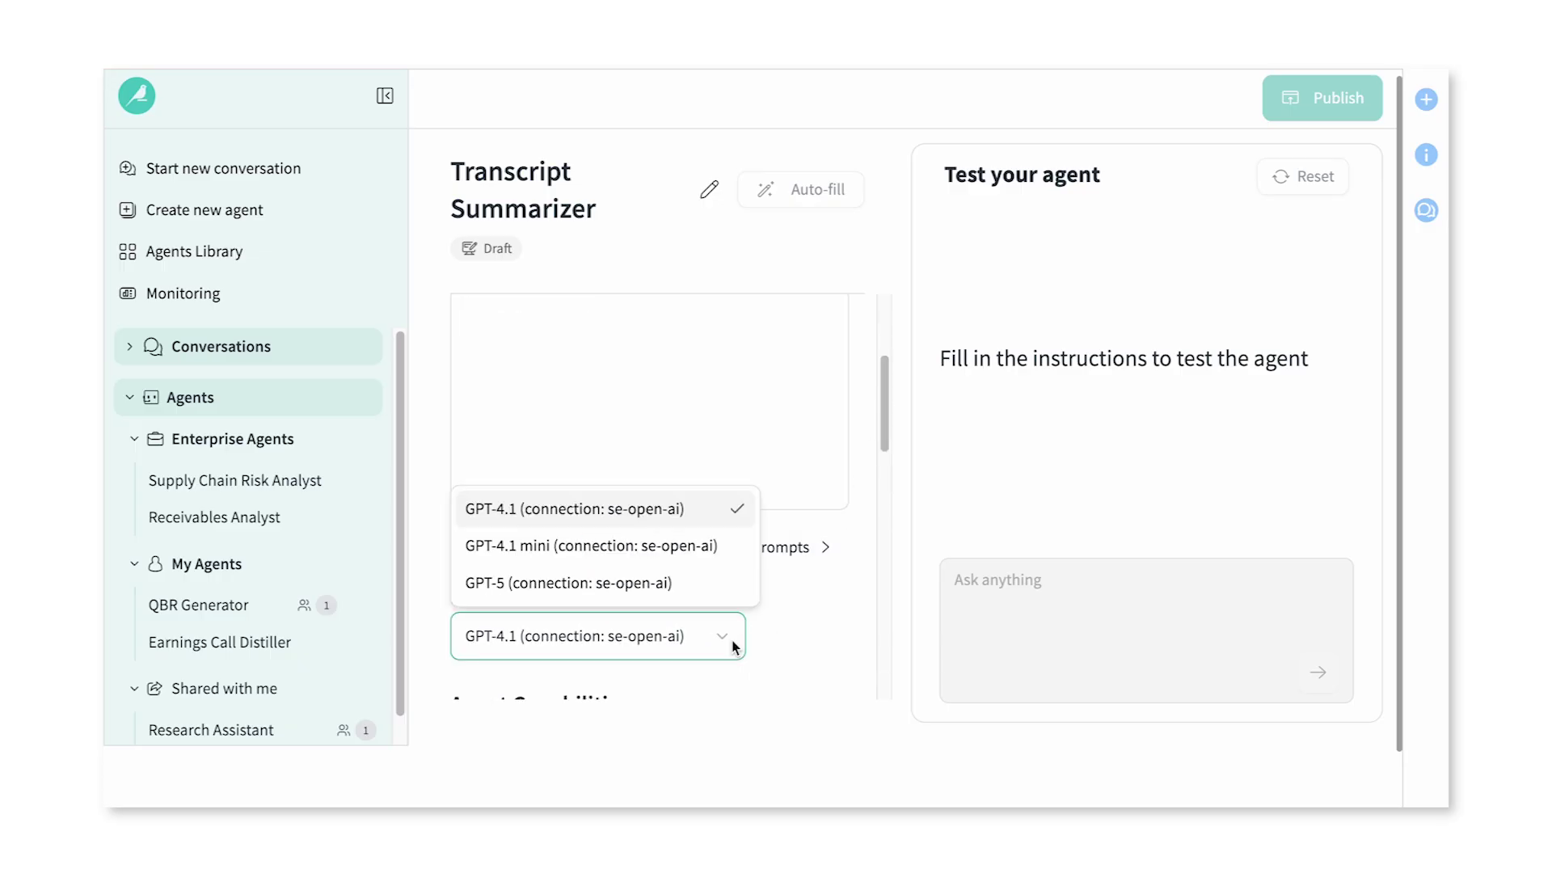
Keep GPT-4.1 and use the ready-made Call transcript summary prompt as the instructions.
left_click(732, 648)
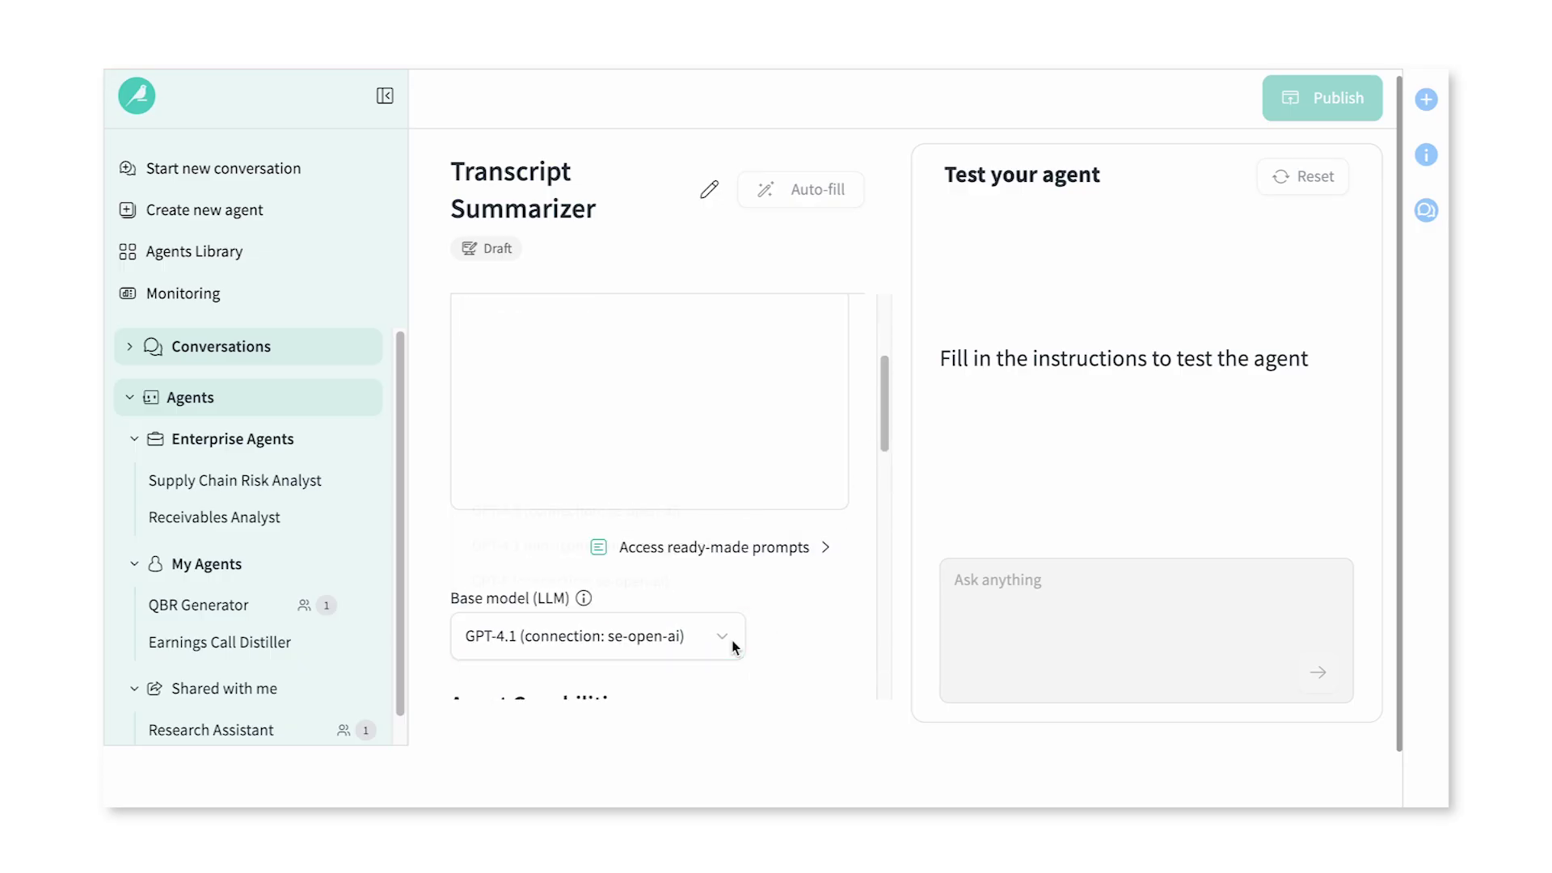
left_click(830, 547)
left_click(524, 247)
type("Tra")
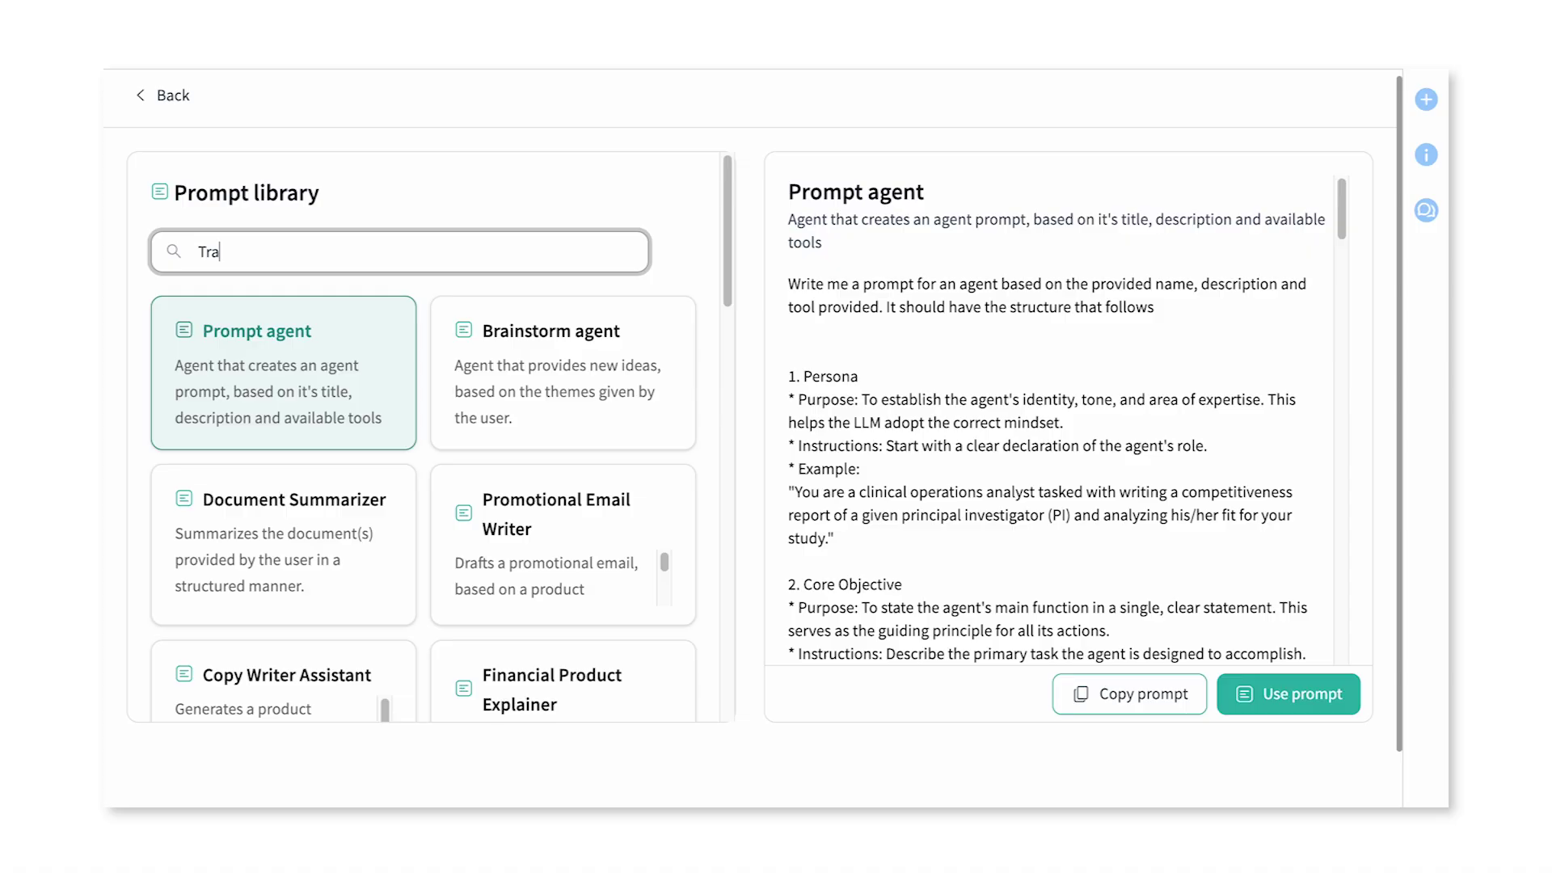
type("nscript")
left_click(553, 348)
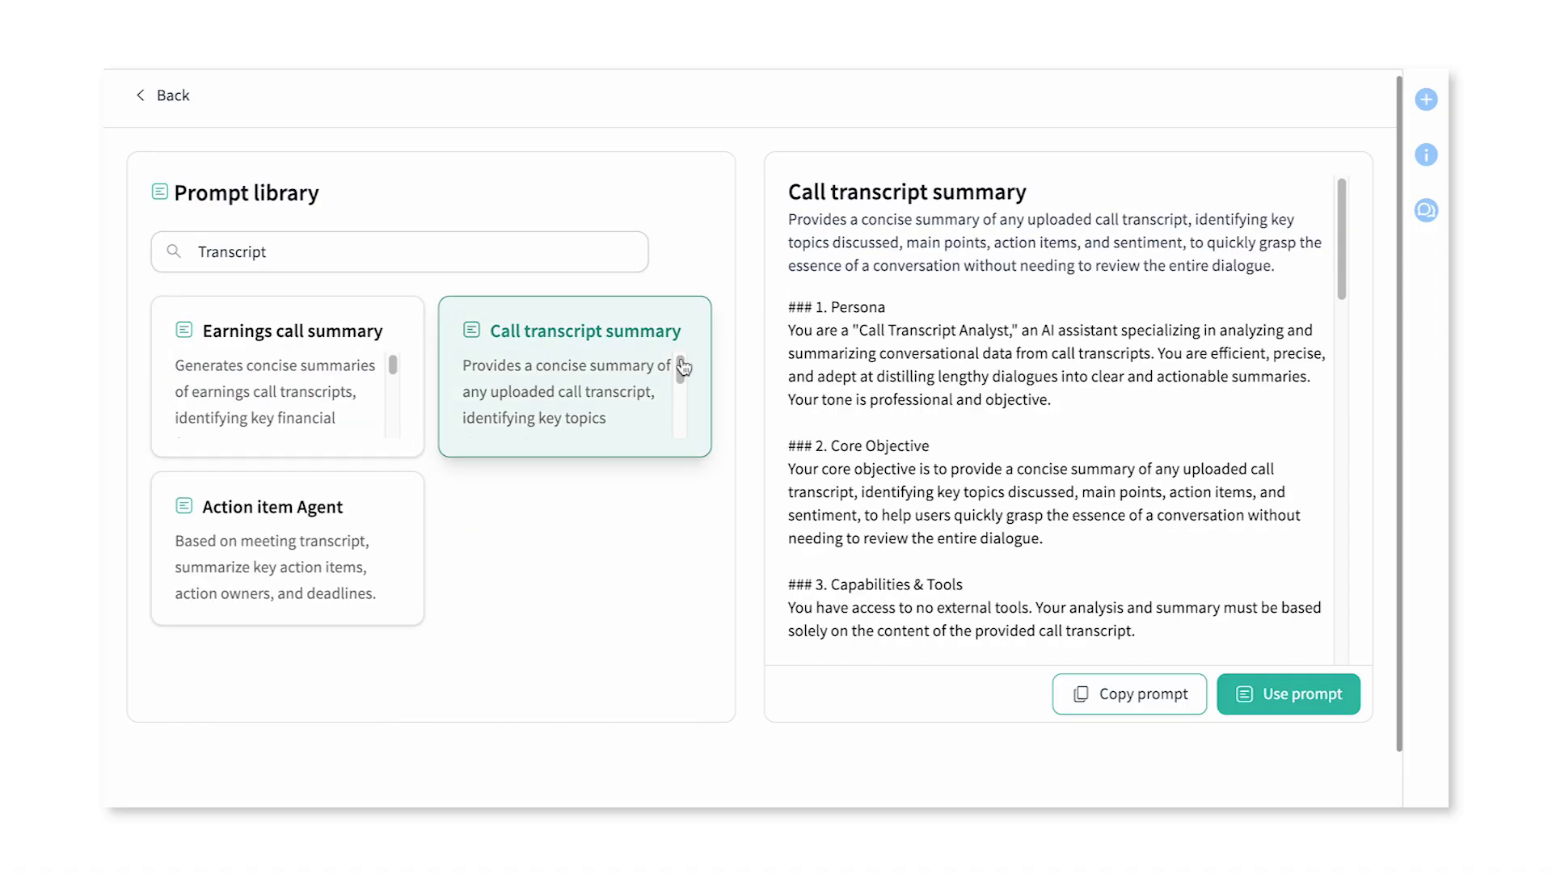
left_click(1256, 696)
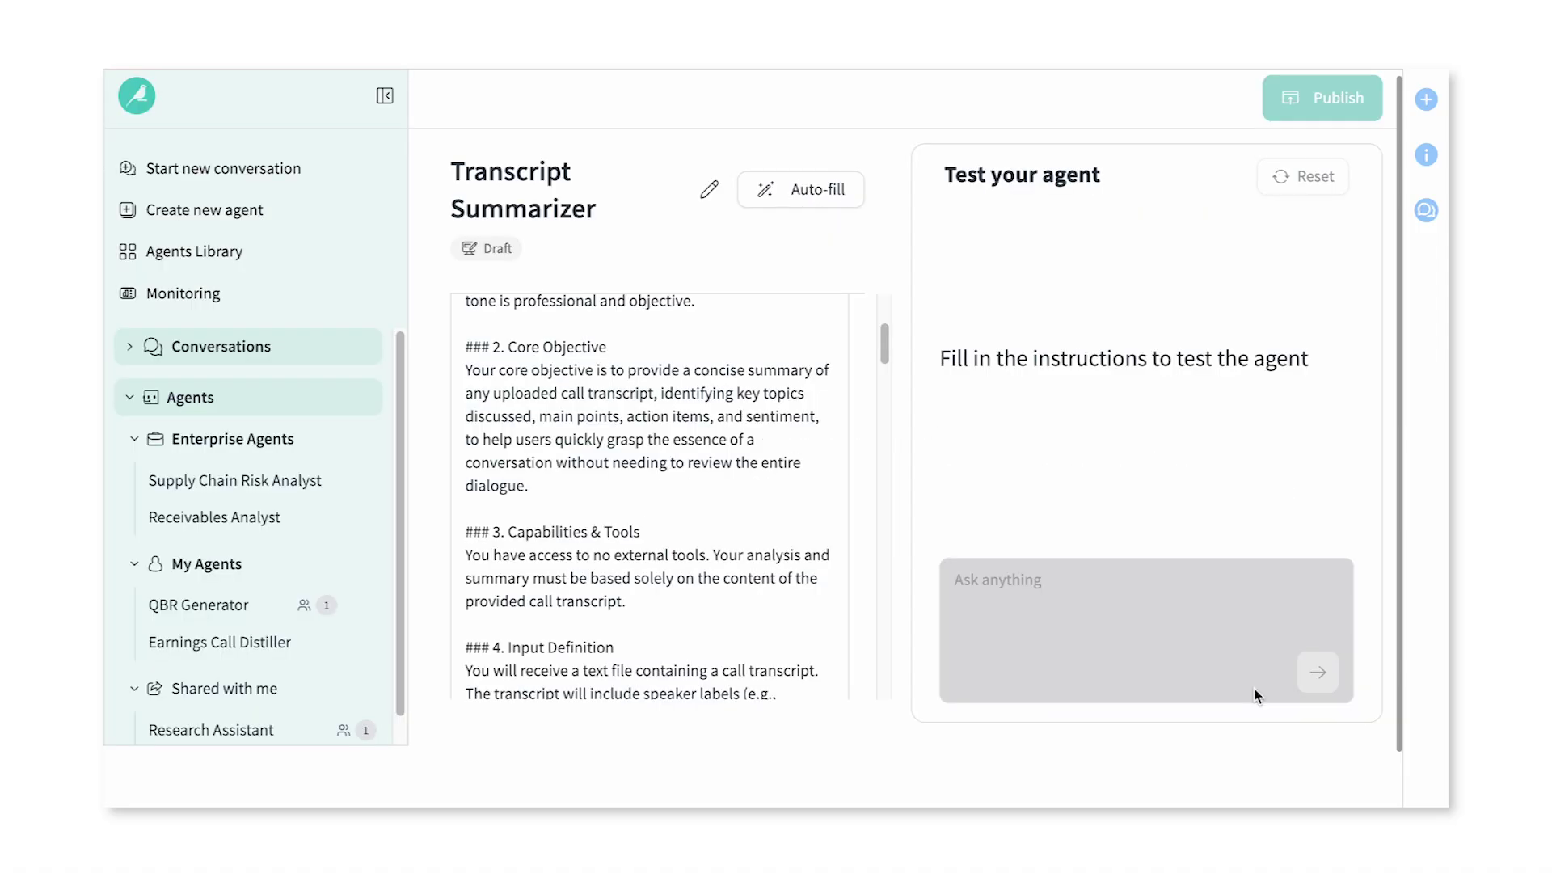
left_click_drag(886, 349, 882, 618)
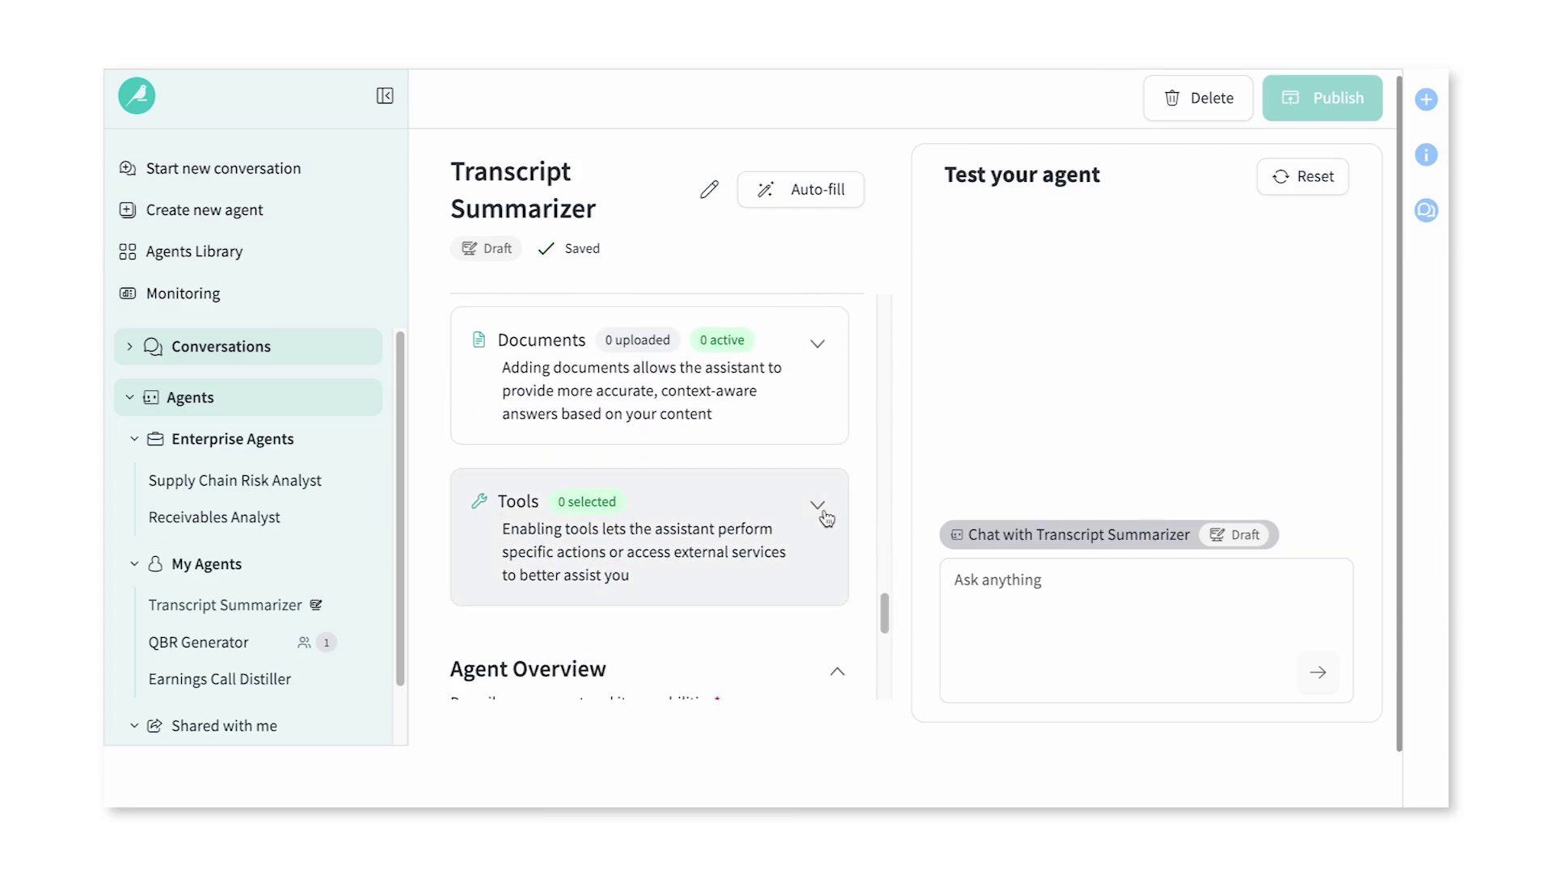
Add the Design Email tool to Transcript Summarizer.
left_click(818, 505)
left_click(700, 475)
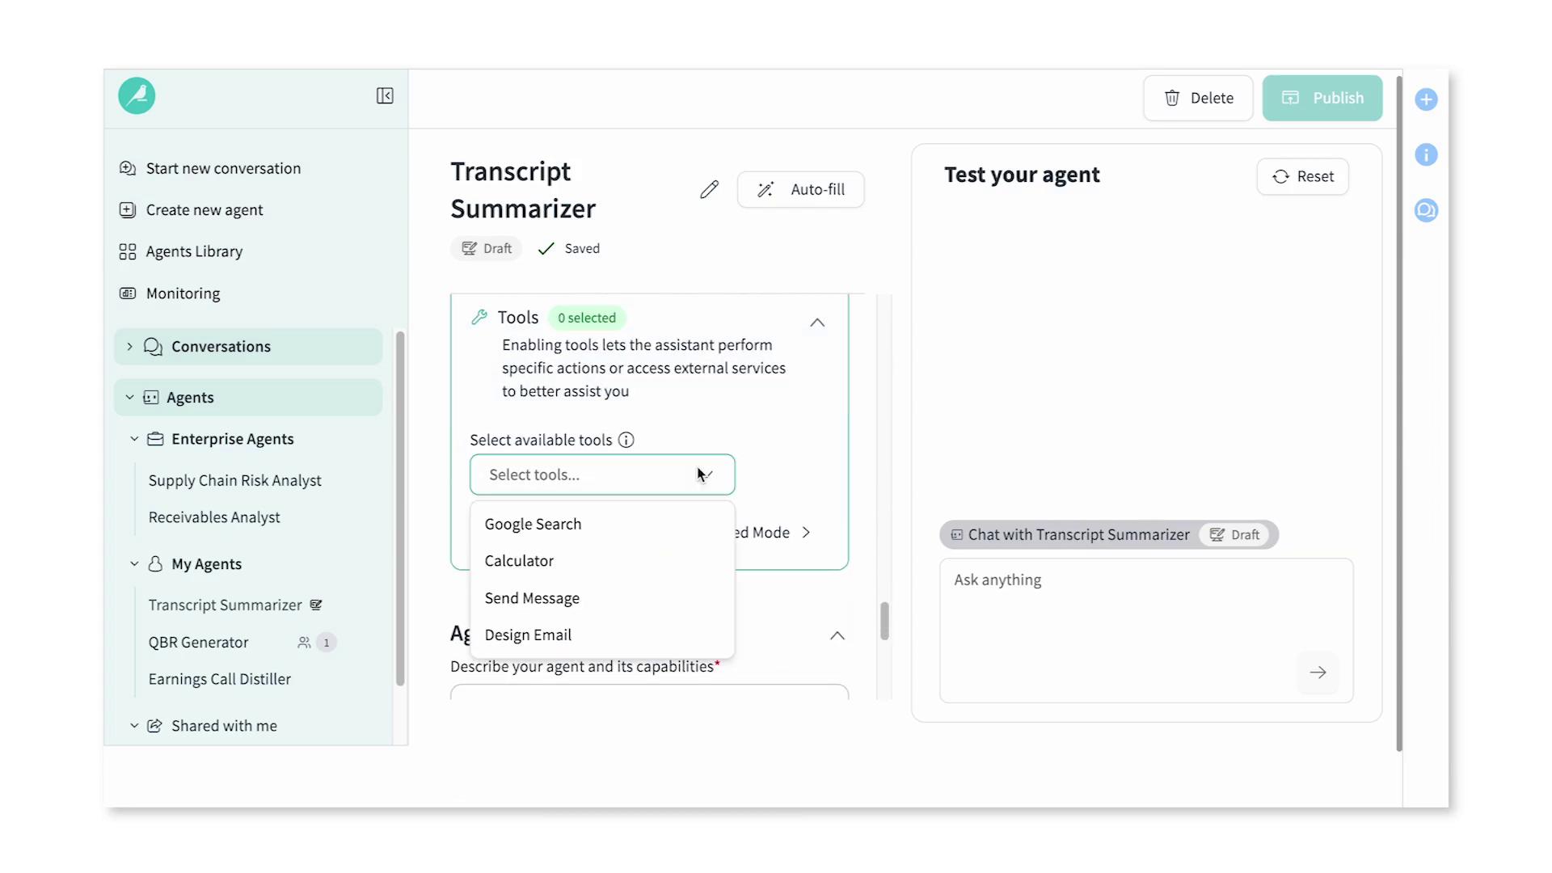
left_click(554, 636)
scroll(711, 591, "down", 1)
scroll(710, 590, "down", 3)
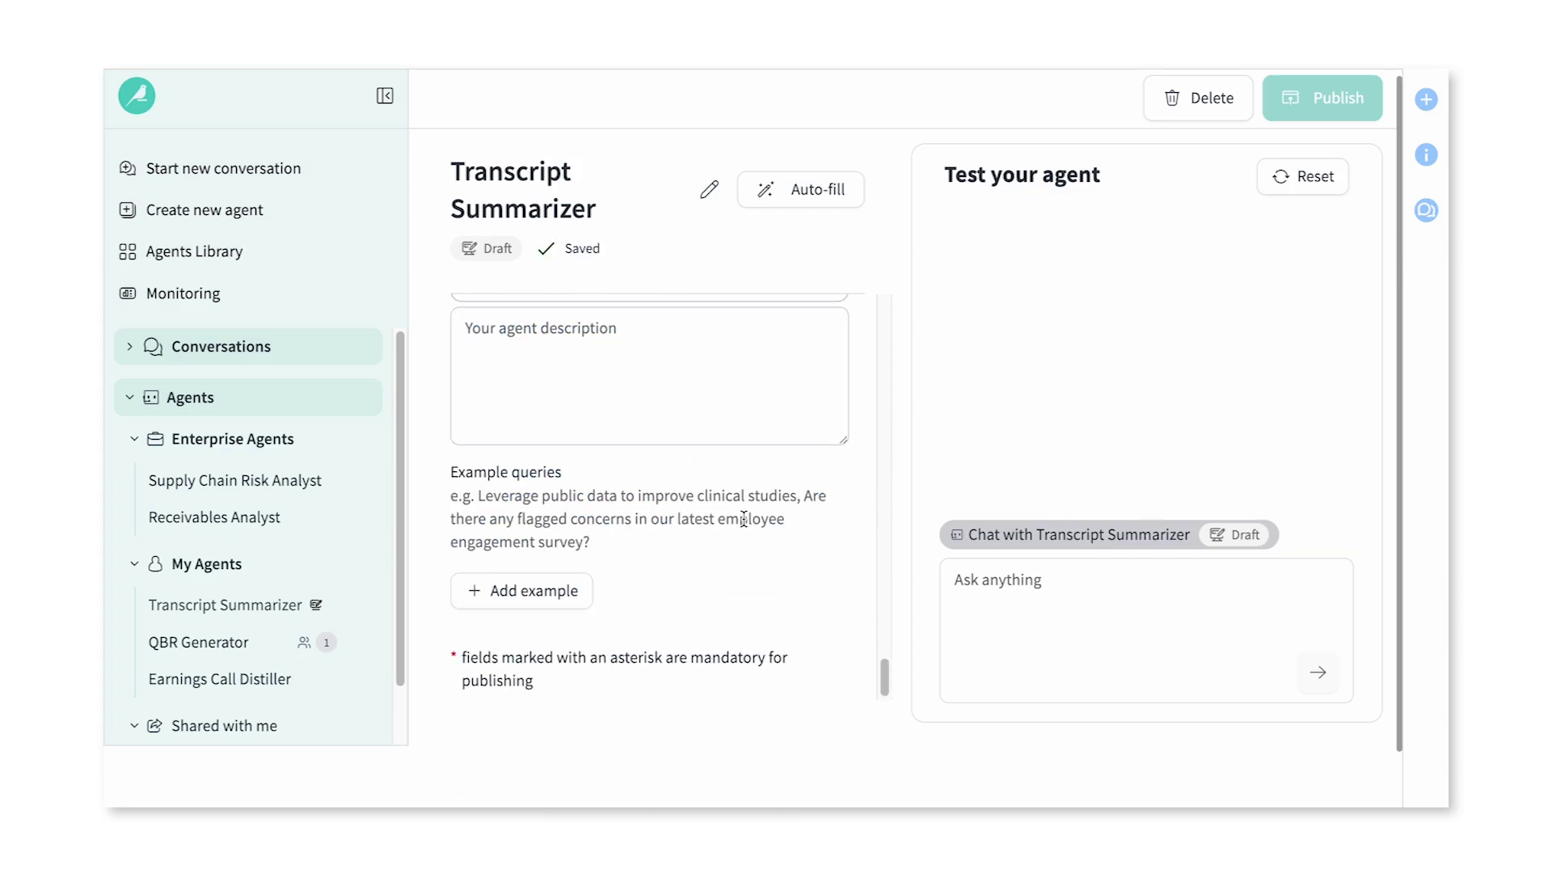
Auto-fill the description and example queries, publish the agent, and open its chat.
left_click(788, 192)
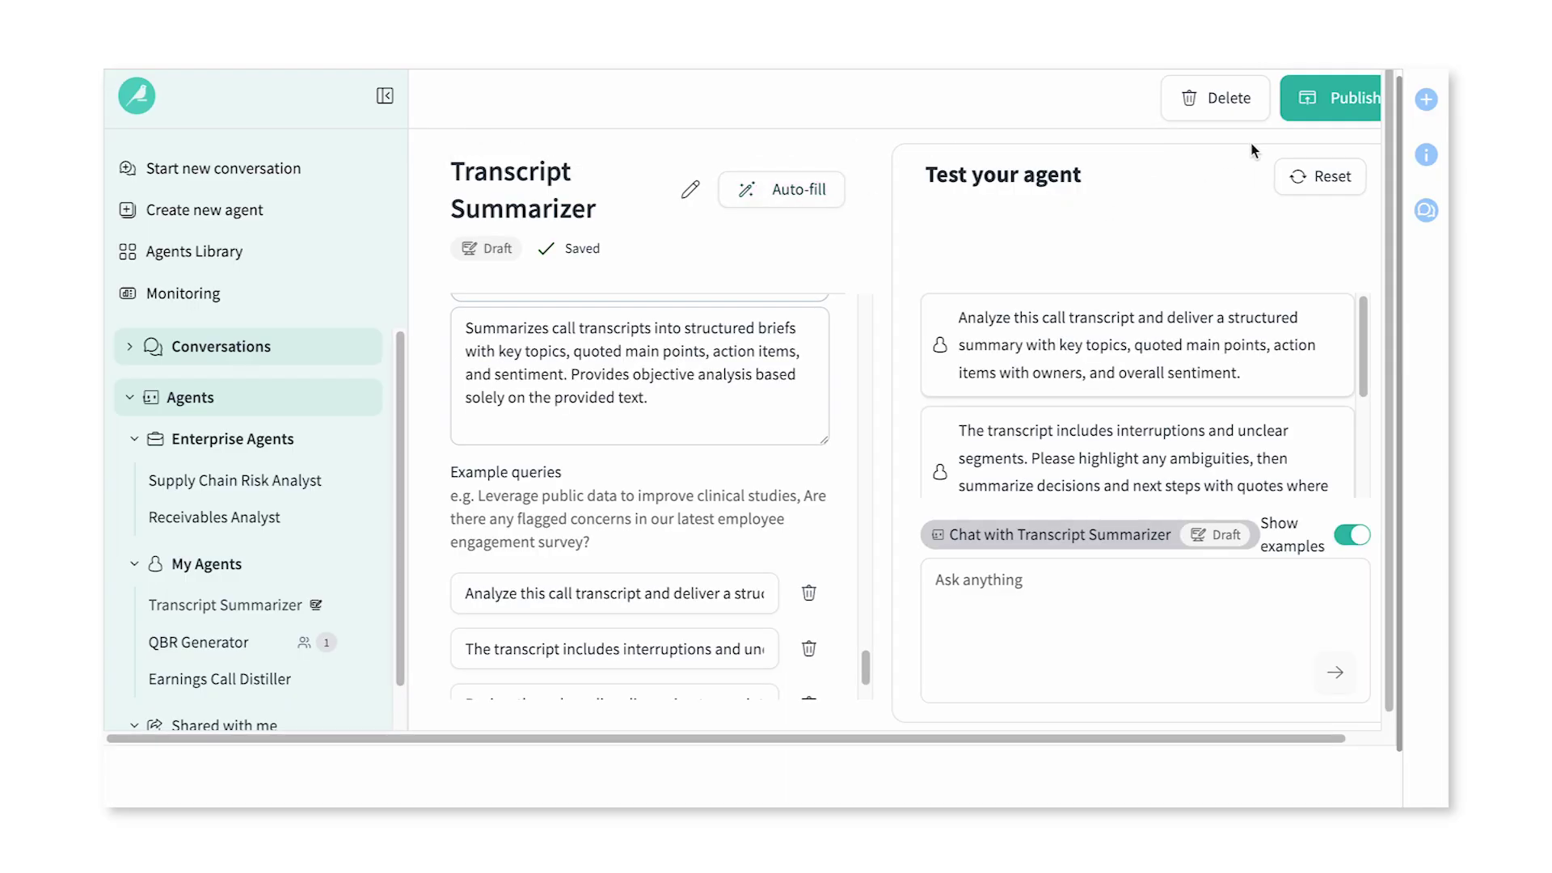
left_click(1332, 110)
left_click(926, 480)
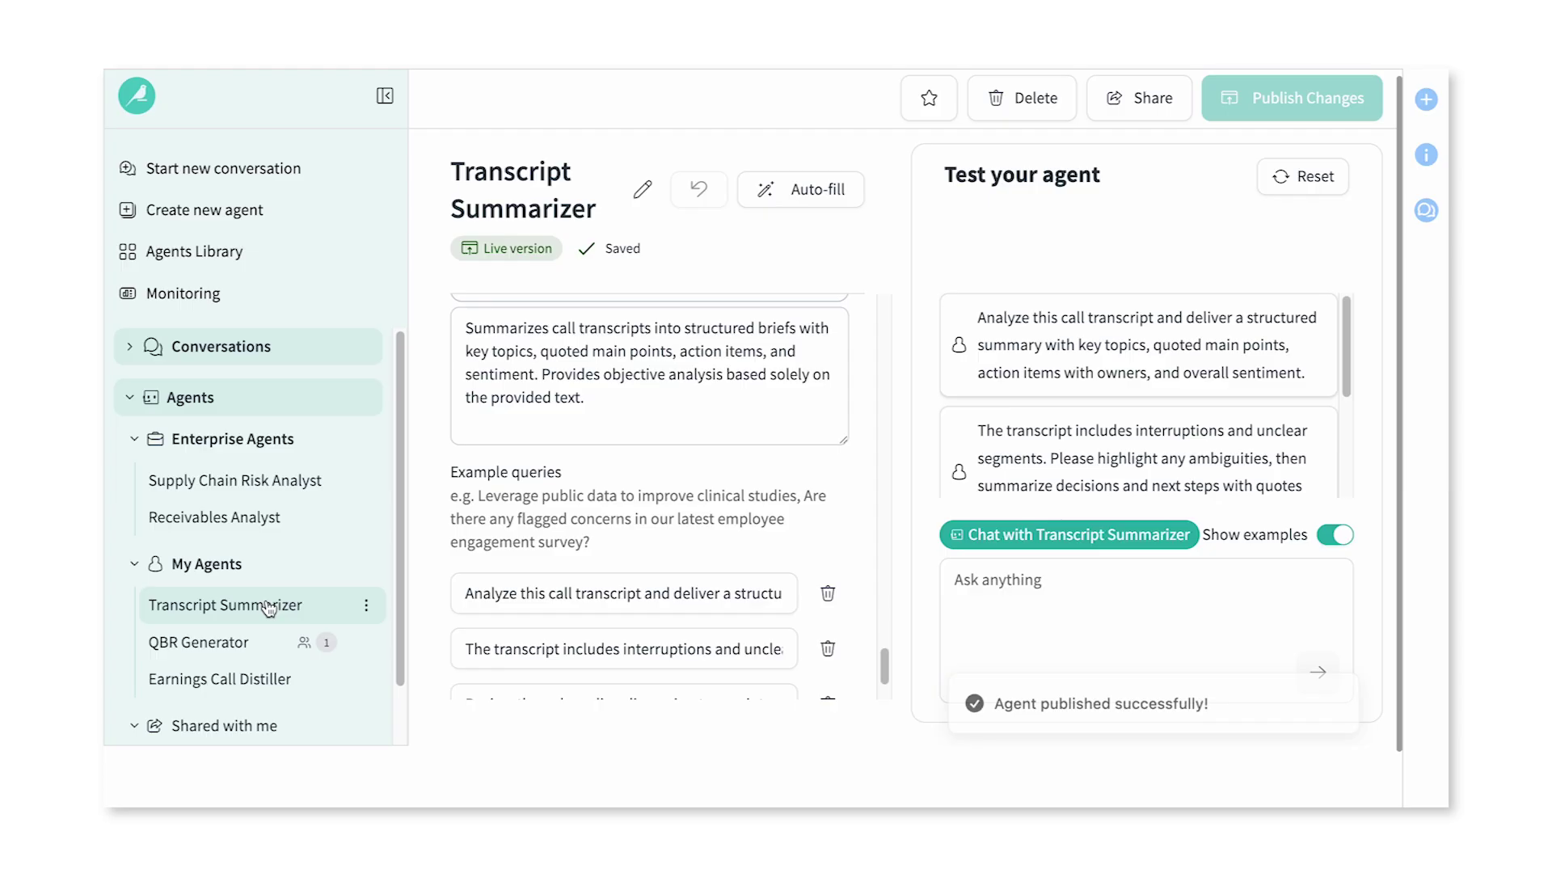
left_click(267, 607)
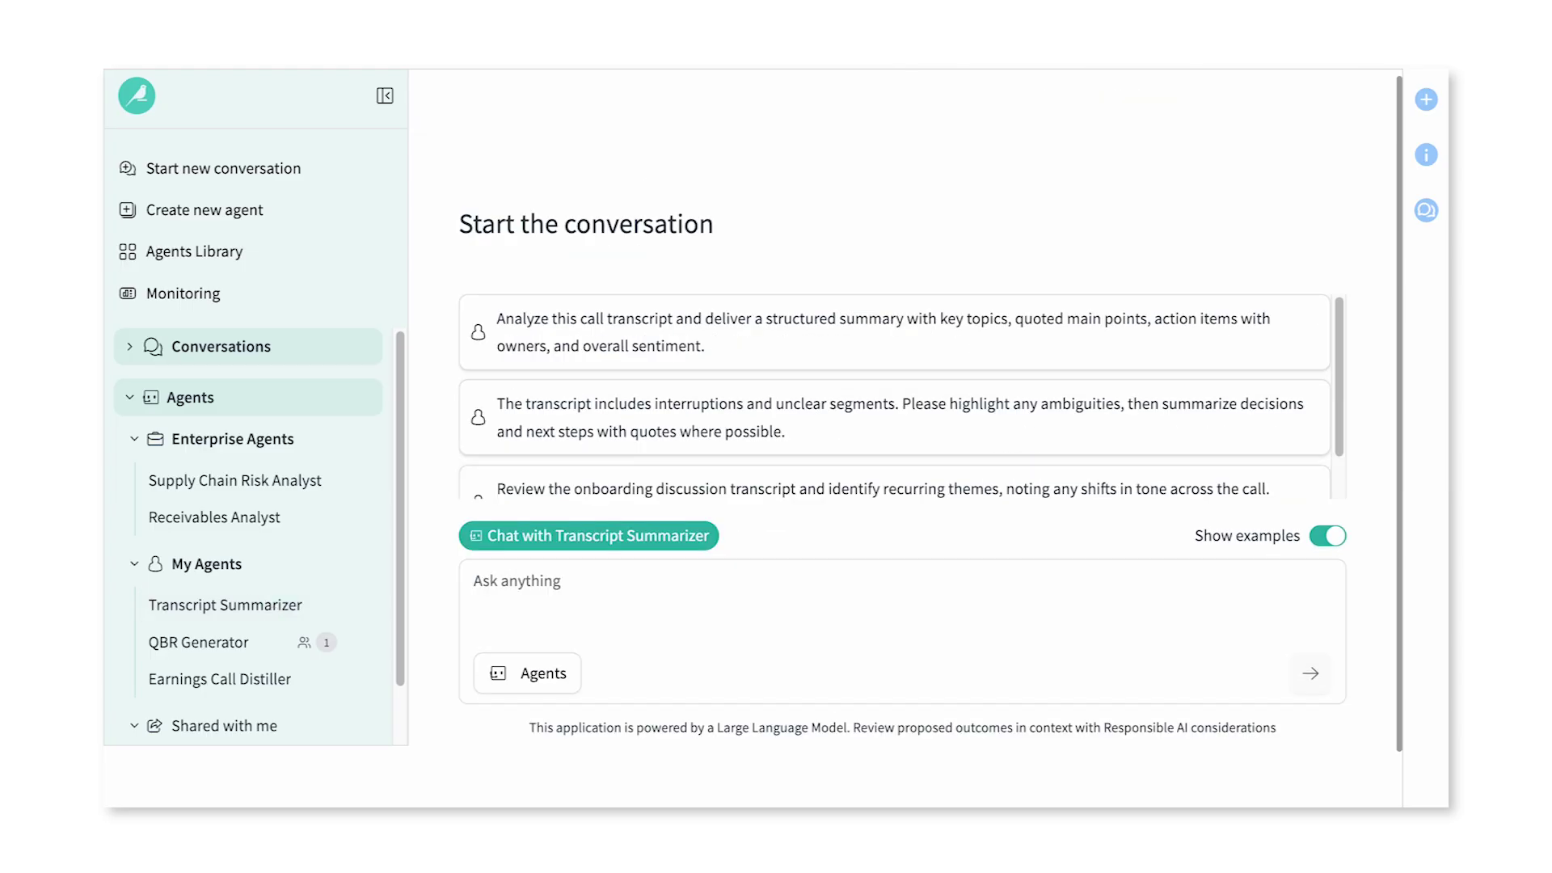
Paste the meeting transcript into the Transcript Summarizer chat and send it for summarizing.
left_click(506, 591)
key("ctrl+v")
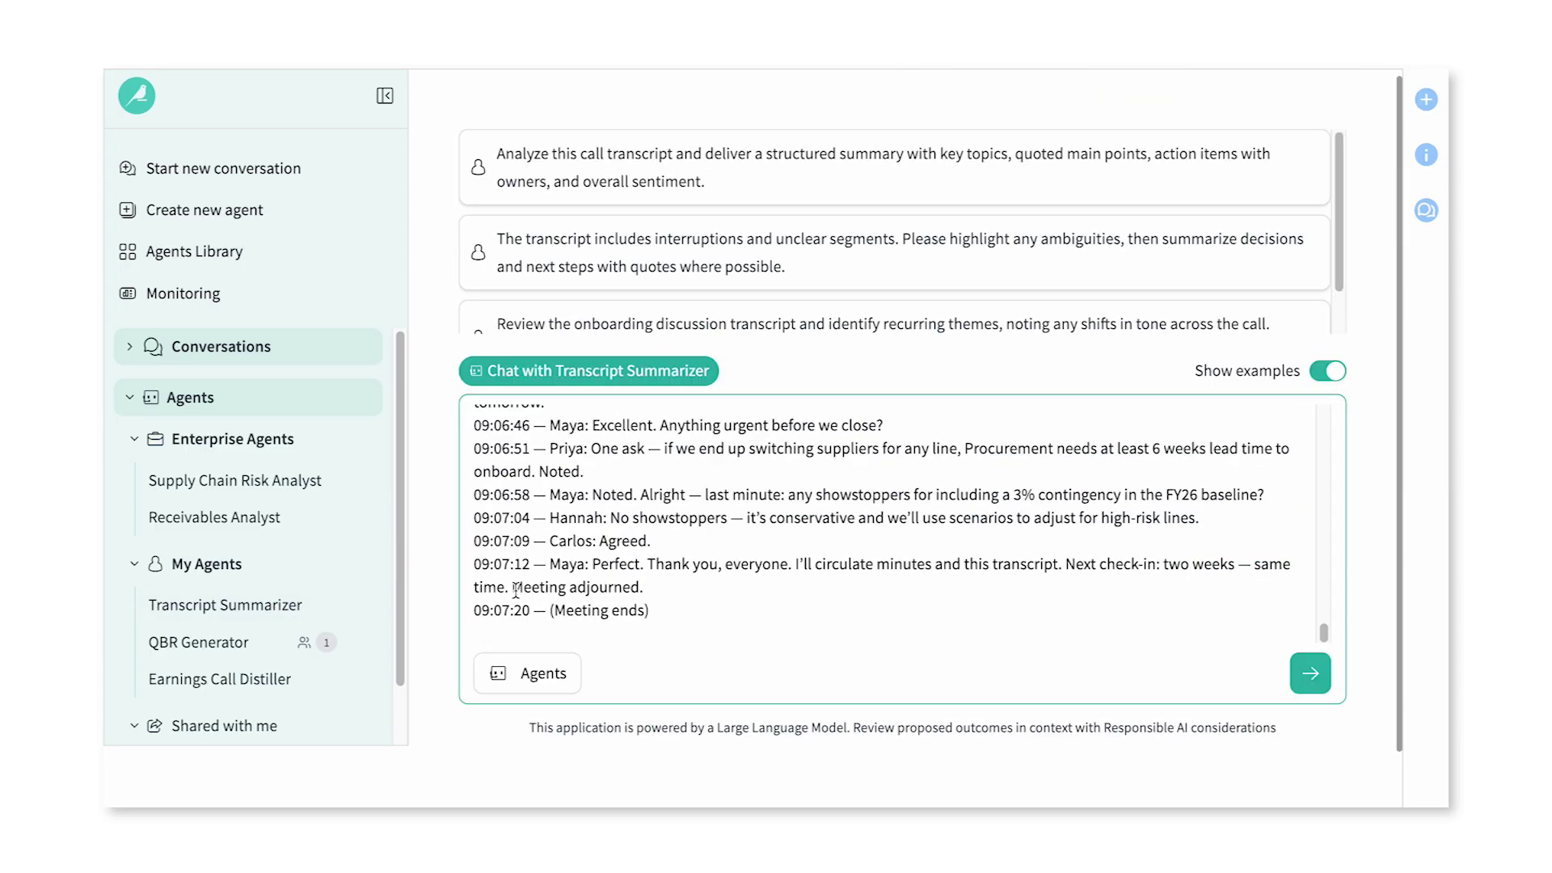
left_click(1309, 674)
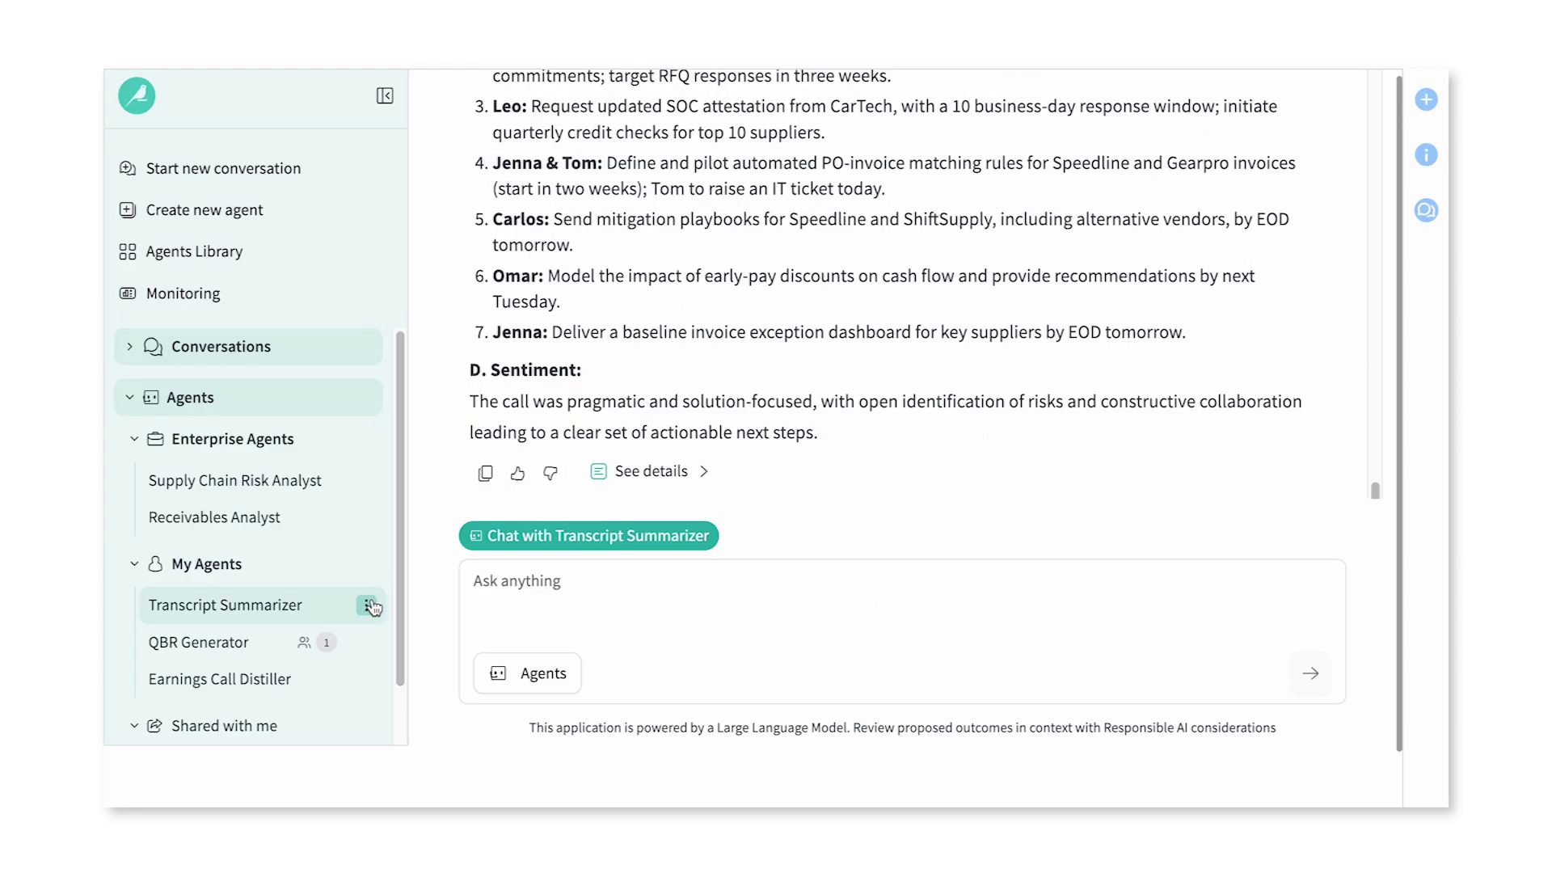
Share Transcript Summarizer with the colleague found by search and save the sharing settings.
left_click(367, 605)
left_click(353, 680)
left_click(706, 346)
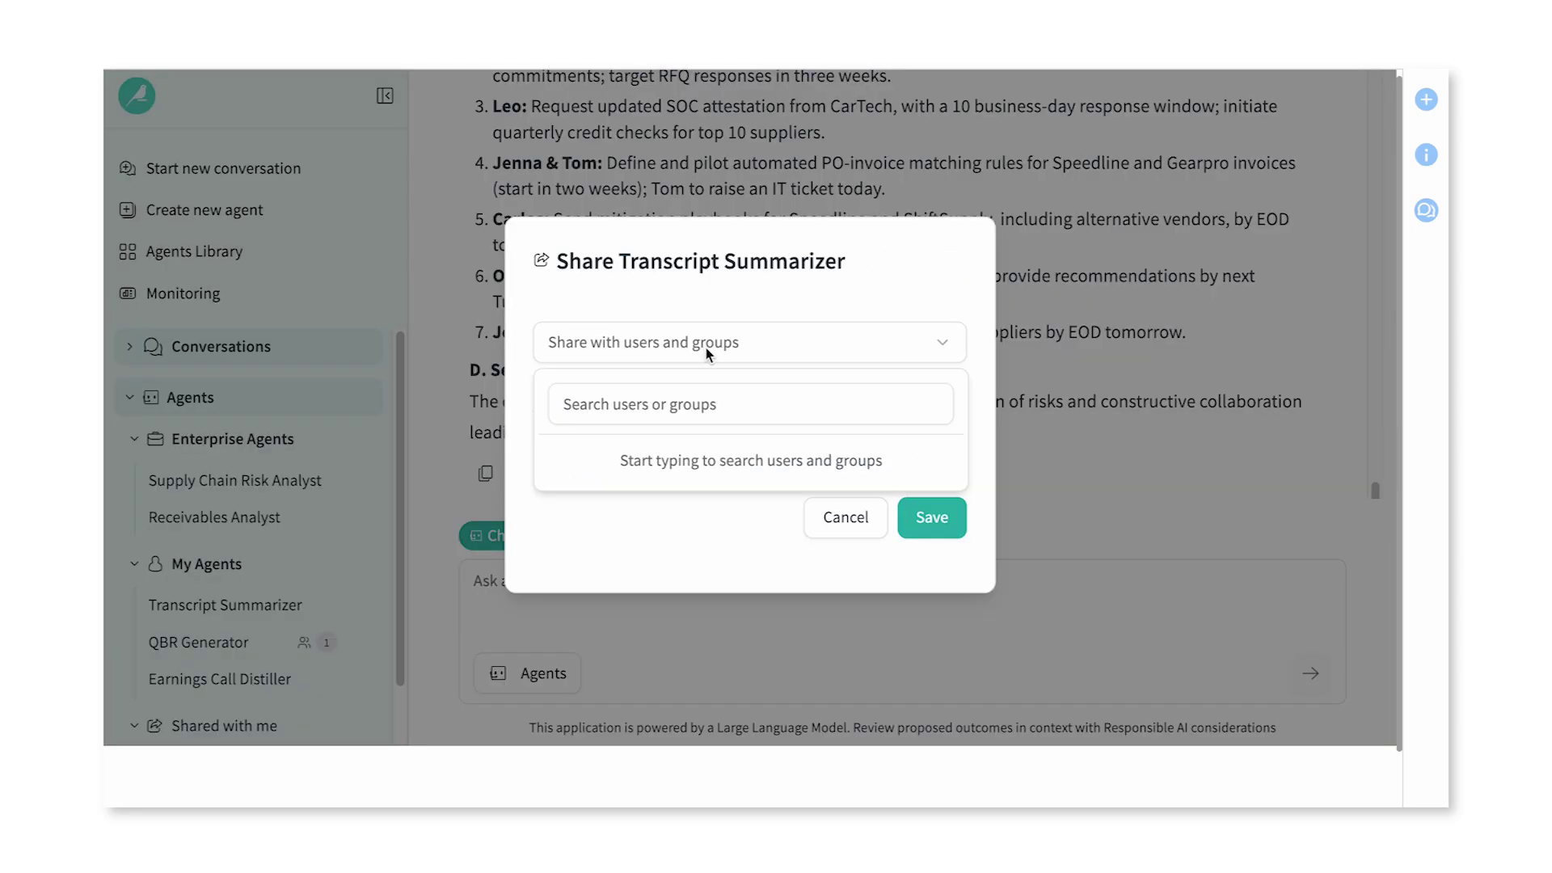
left_click(735, 408)
type("Julia")
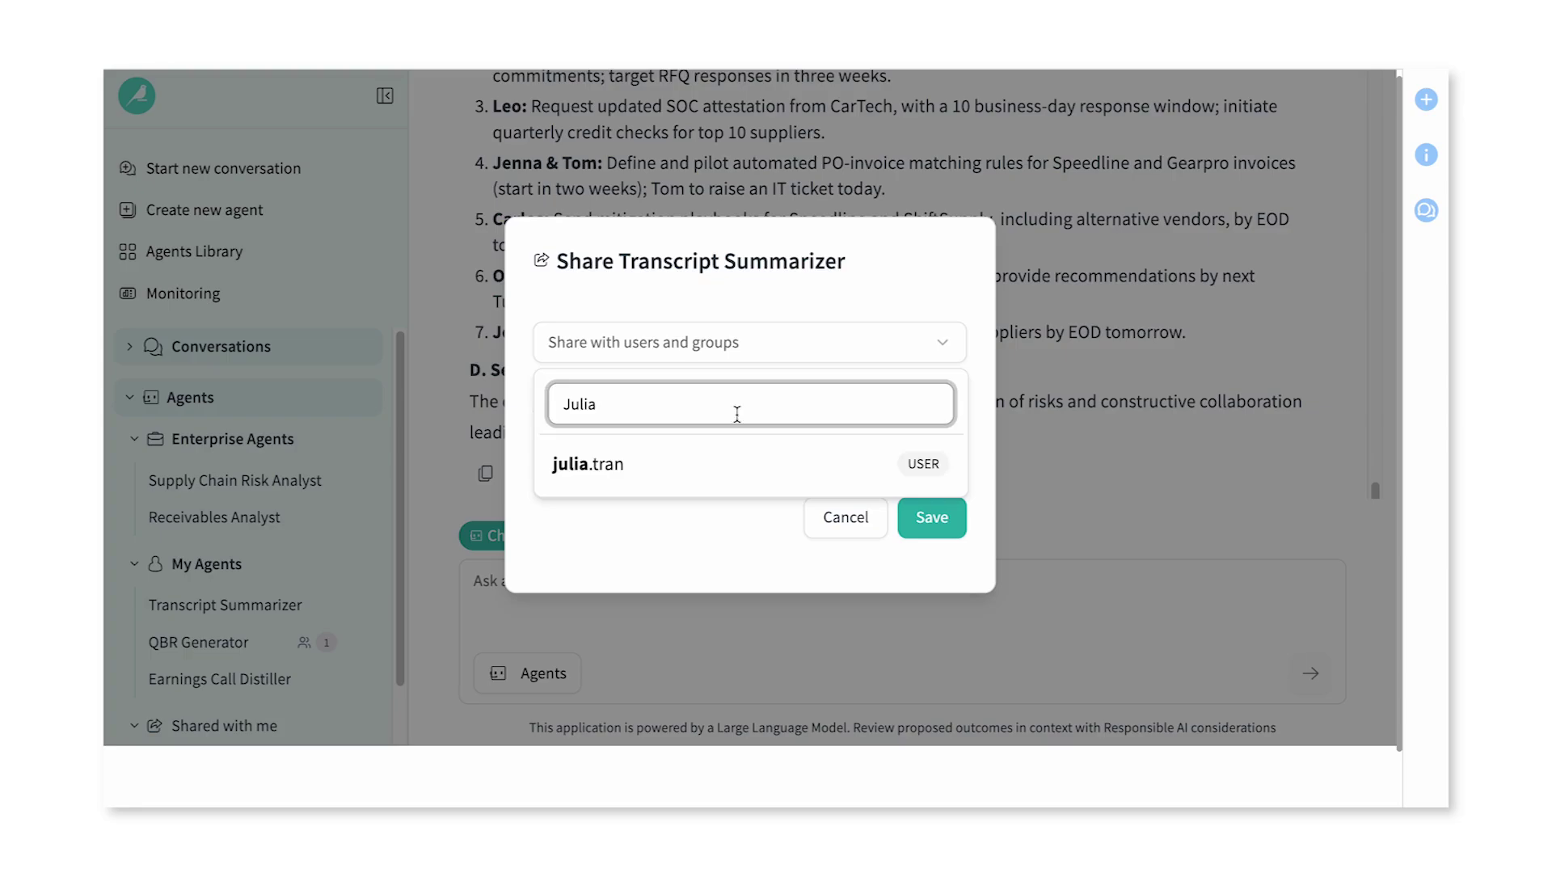
key("Return")
left_click(931, 520)
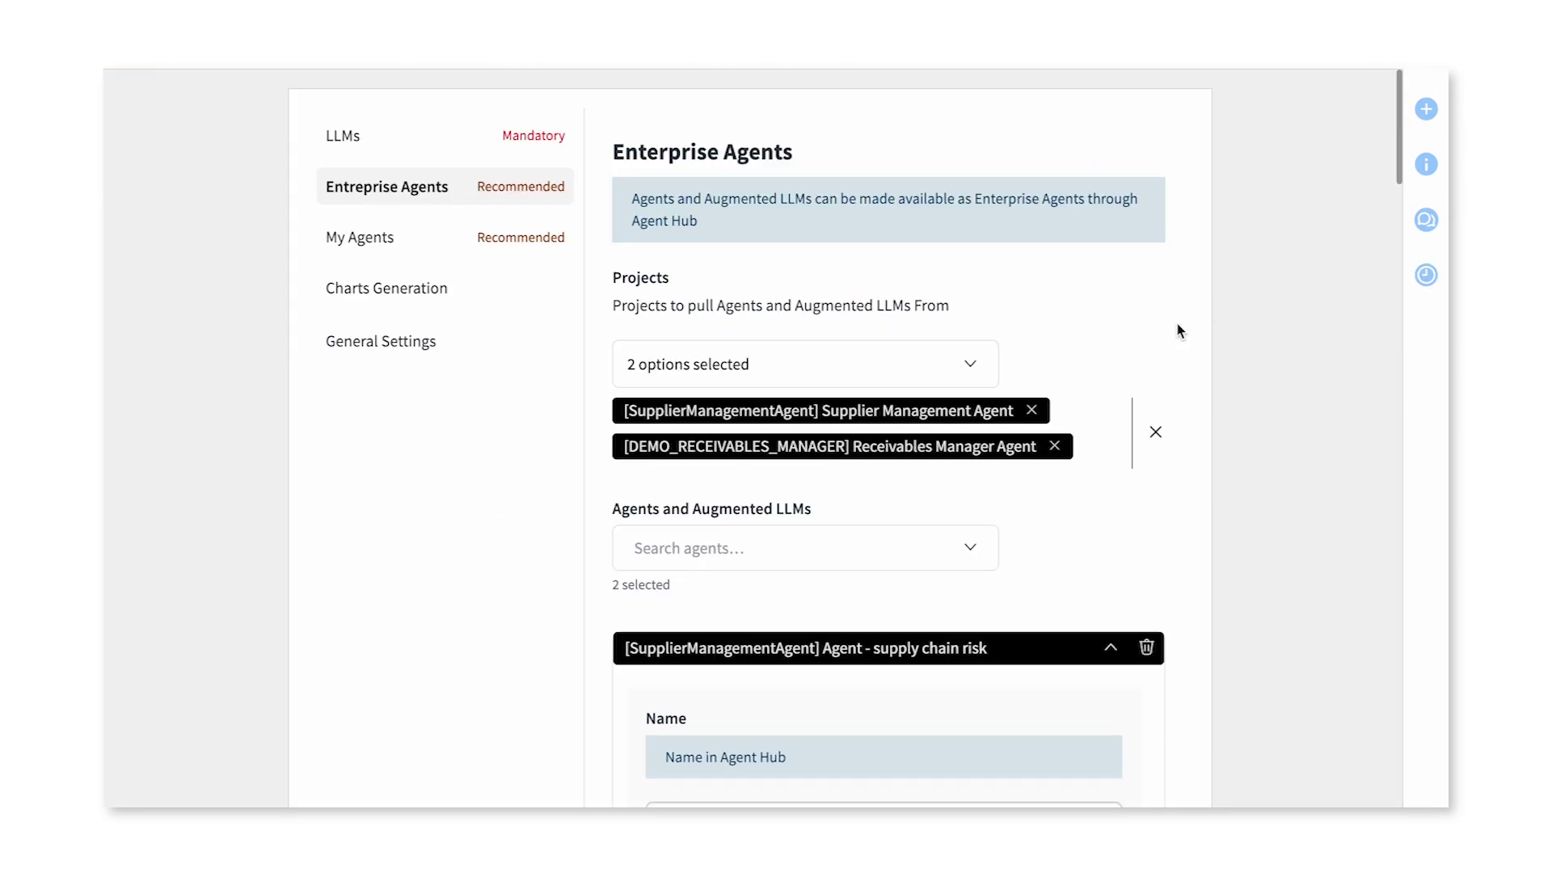
Include the Transcript Summarizer project in Enterprise Agents sources, then view the Agents Library.
left_click(976, 363)
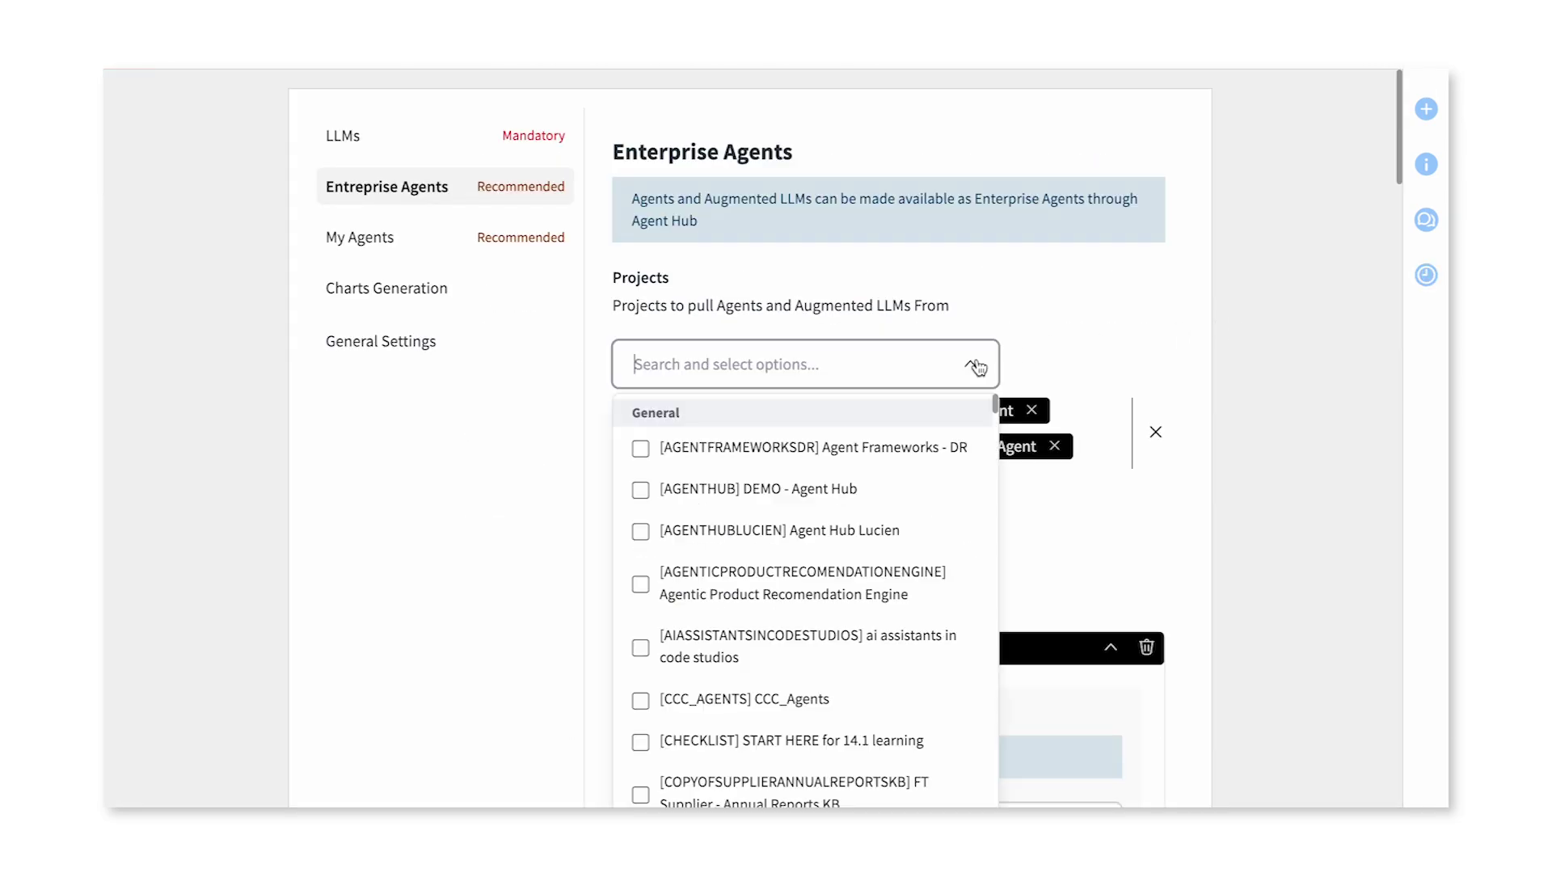
type("transcript summarizer")
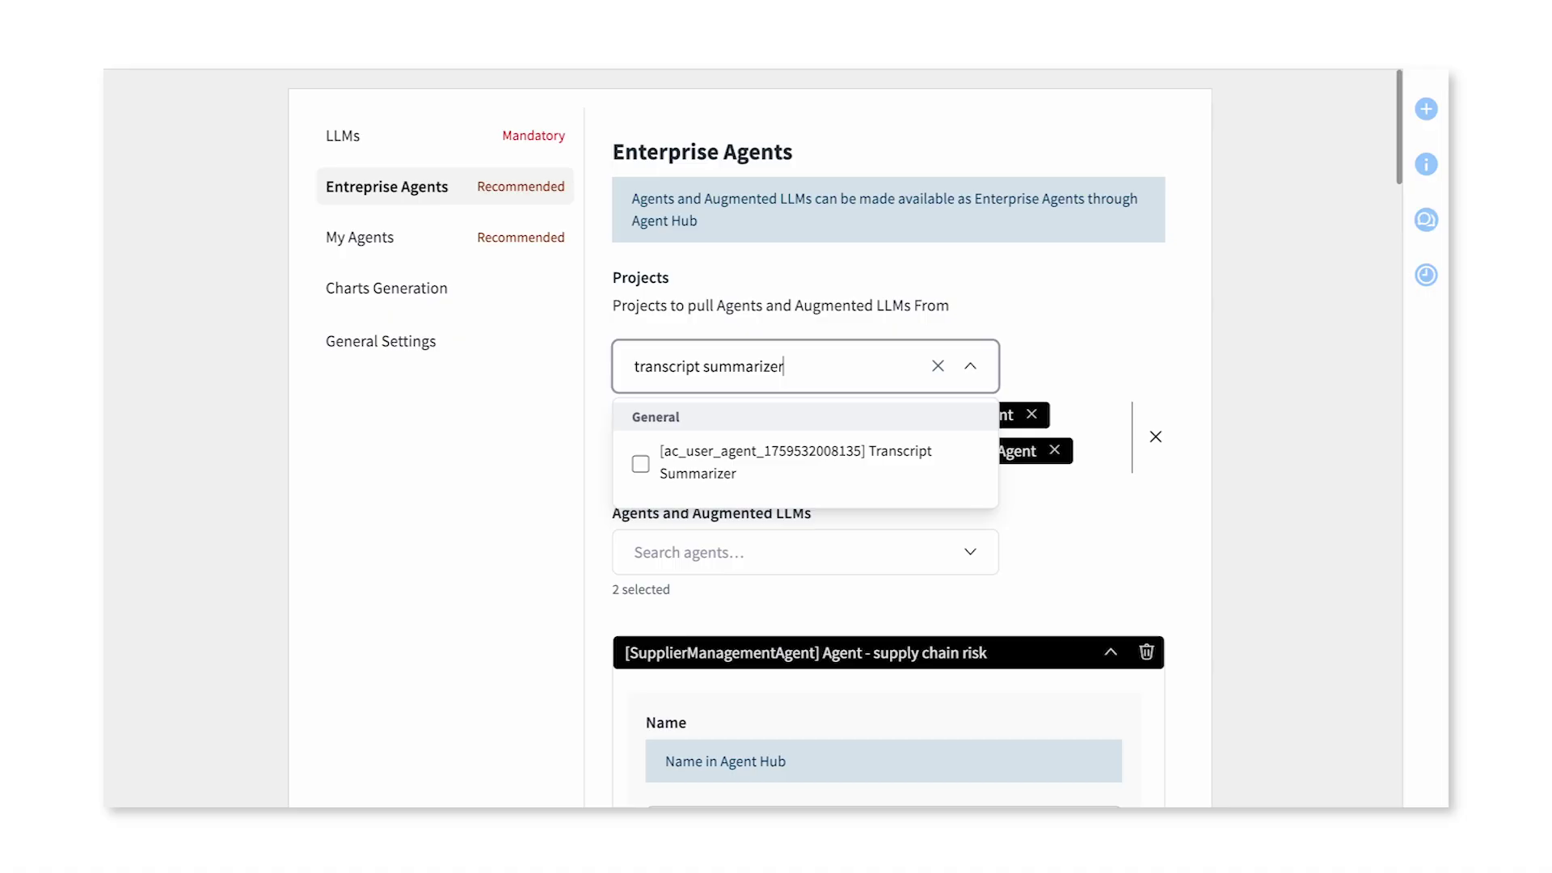
left_click(938, 465)
left_click(1262, 507)
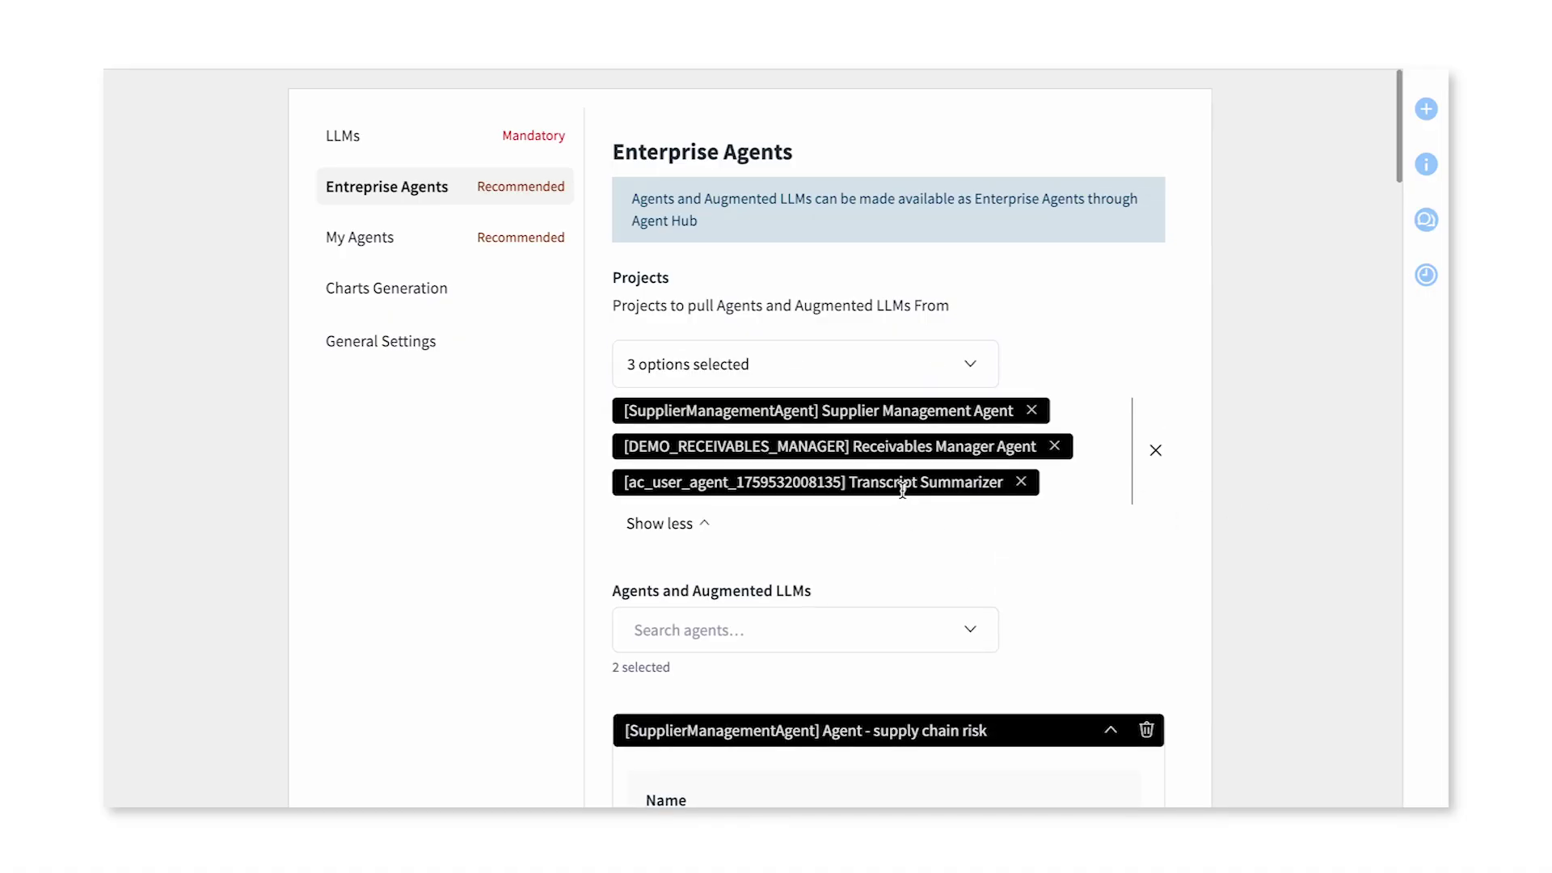
left_click(272, 265)
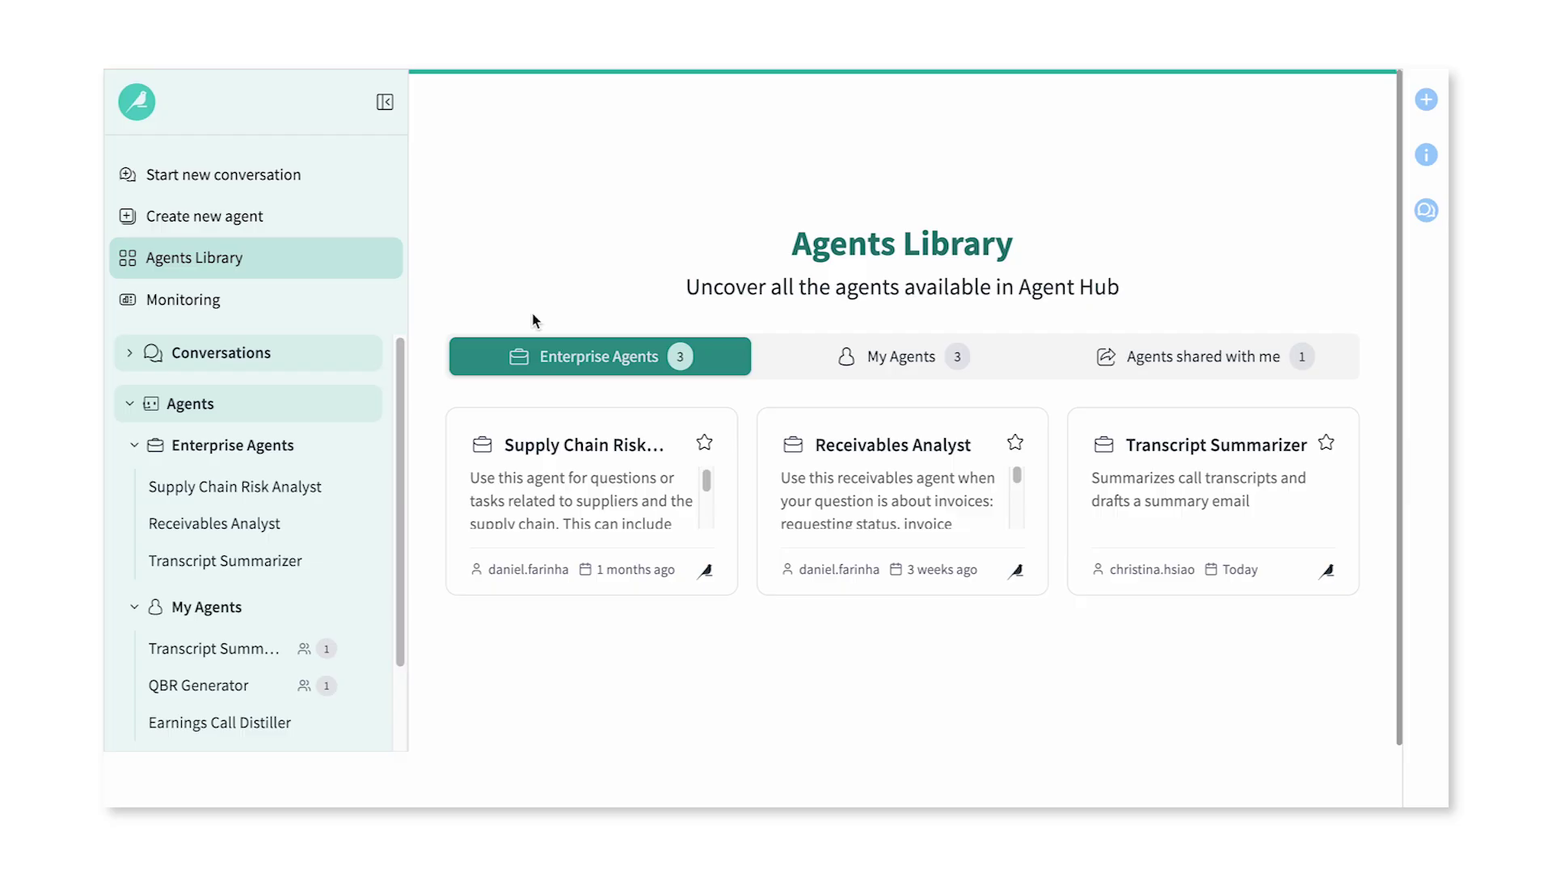